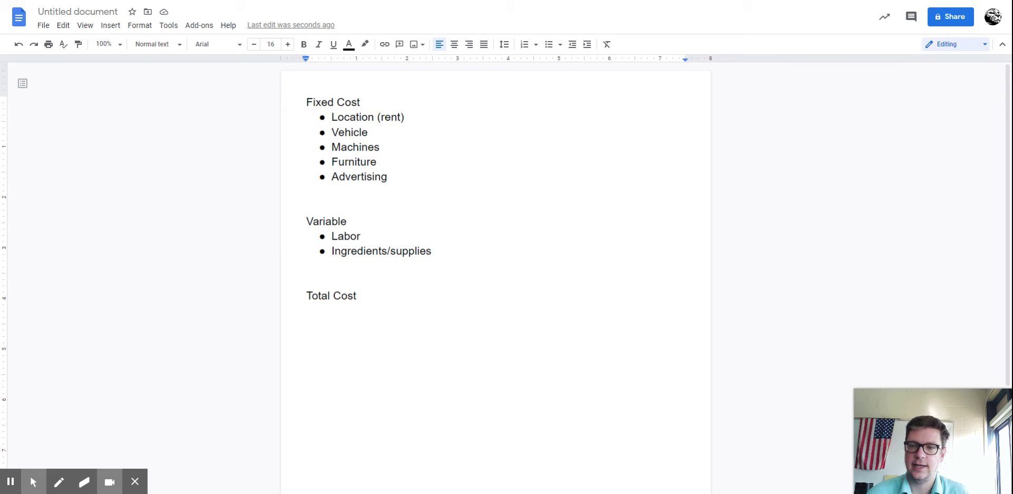
# Add the amount $50,000 after "Location (rent)" in the Fixed Cost list
pyautogui.click(361, 102)
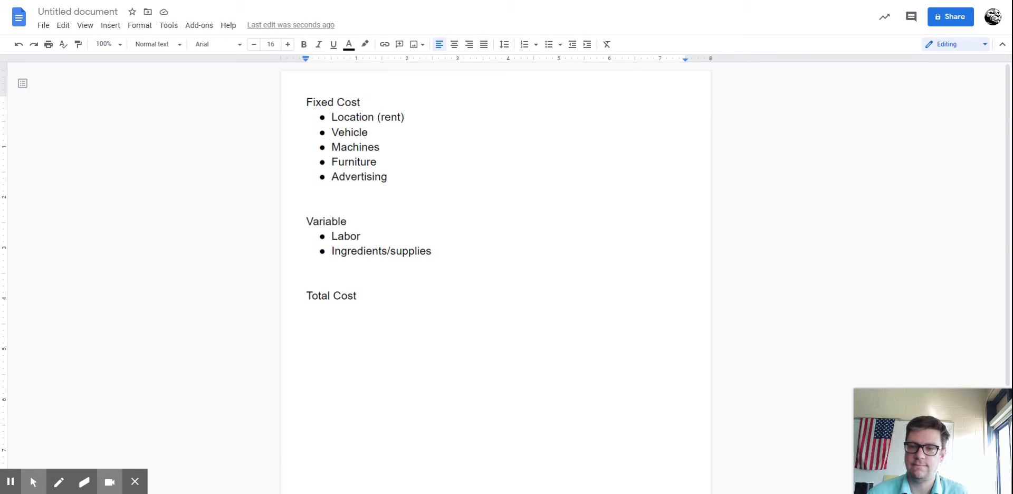
pyautogui.click(347, 221)
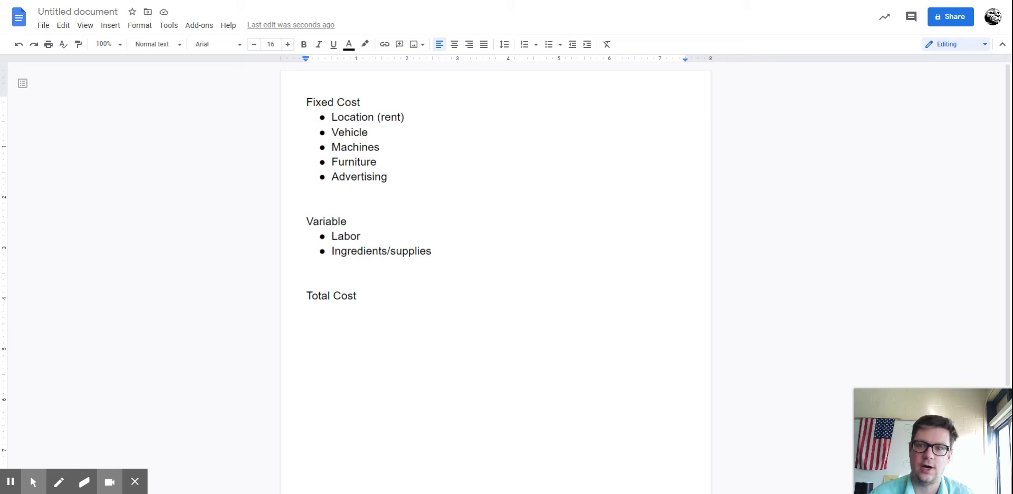
pyautogui.click(443, 117)
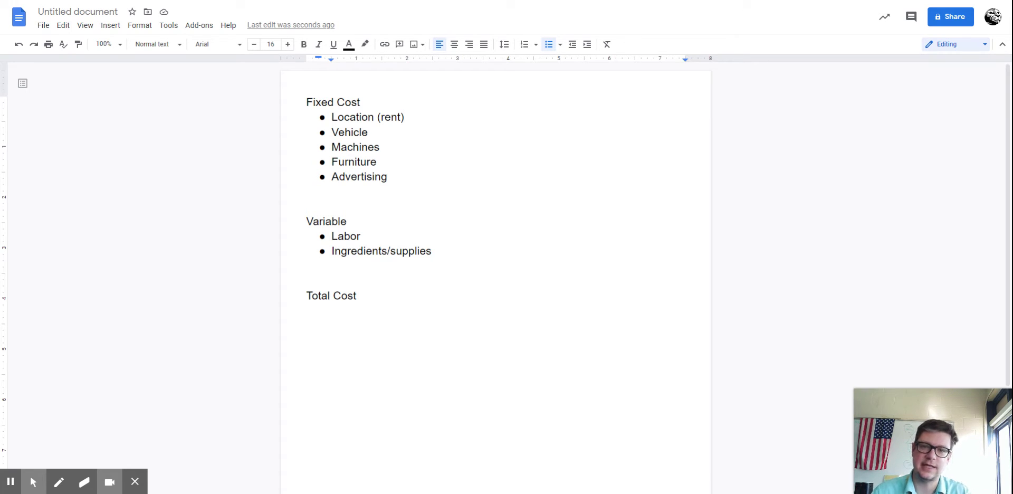
pyautogui.write('$')
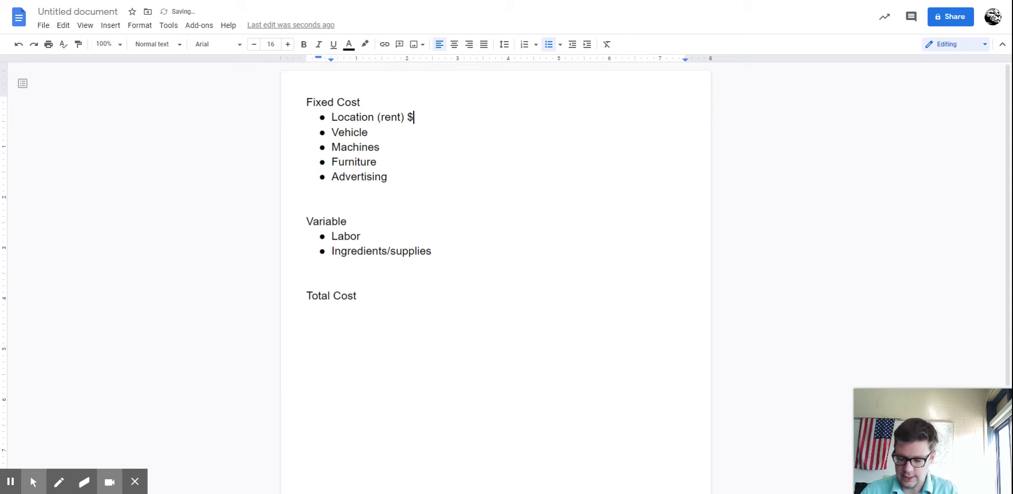
pyautogui.write('4')
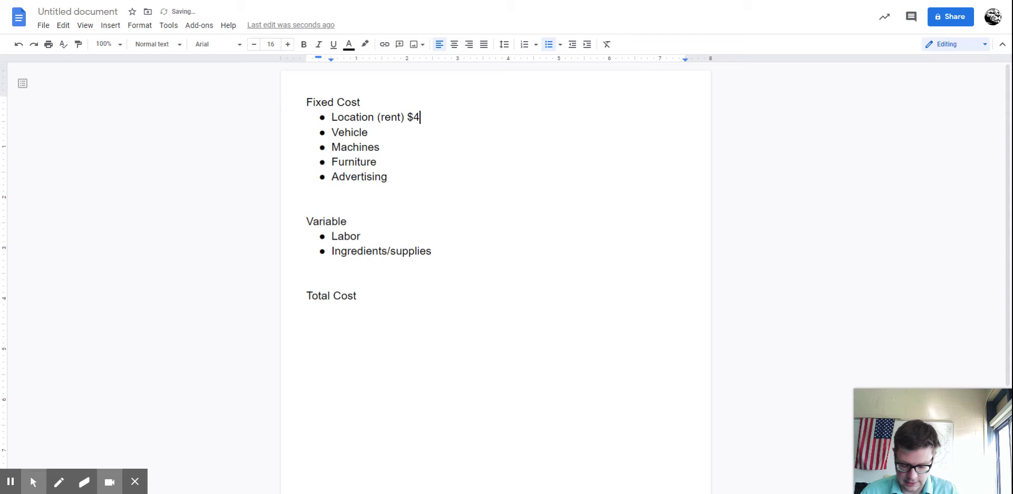
pyautogui.press('BackSpace')
pyautogui.write('50')
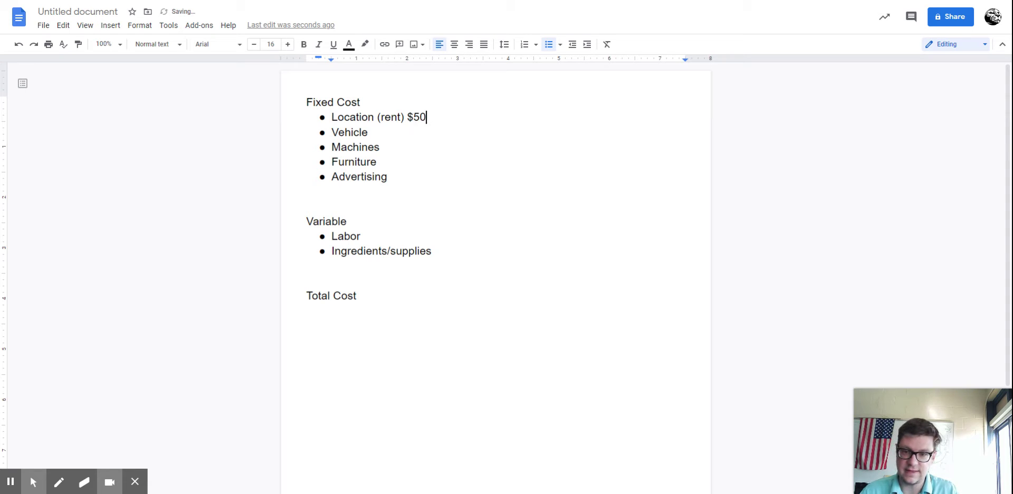
pyautogui.write(',000')
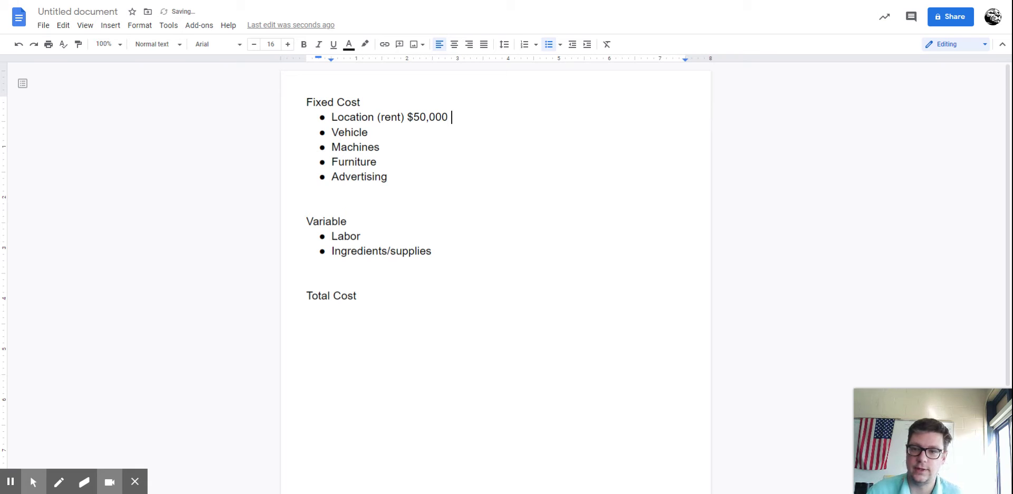
# Add $5,000 after "Vehicle" and $20,000 after "Machines" in the Fixed Cost list
pyautogui.click(372, 132)
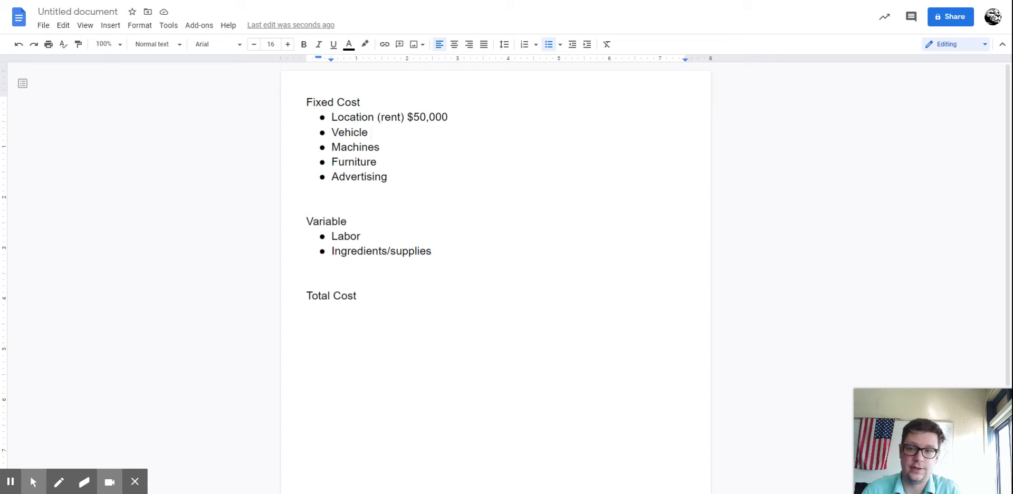
pyautogui.write('$')
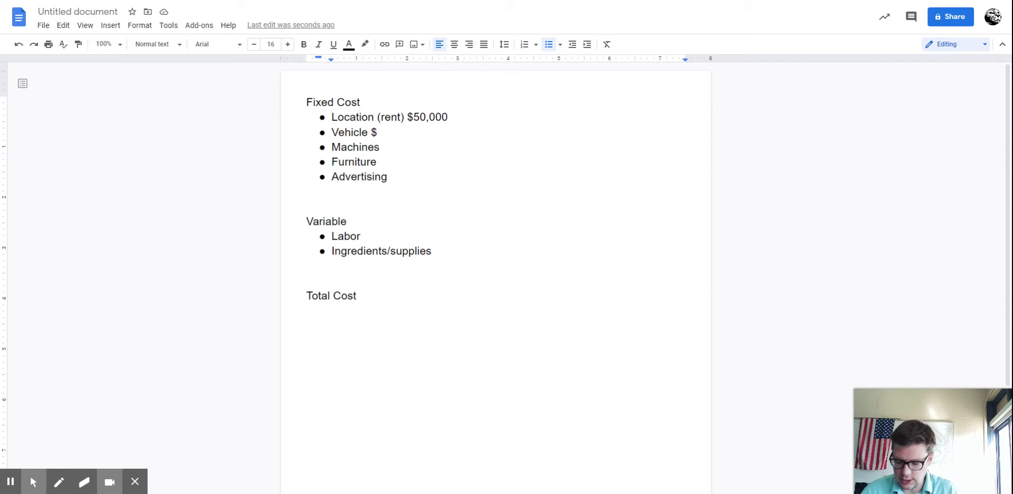
pyautogui.write('5,000')
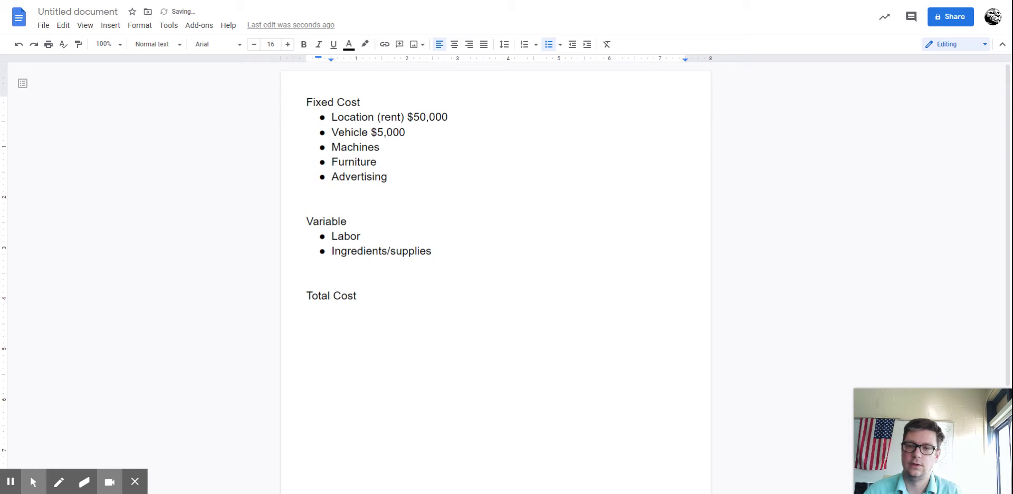
pyautogui.click(381, 147)
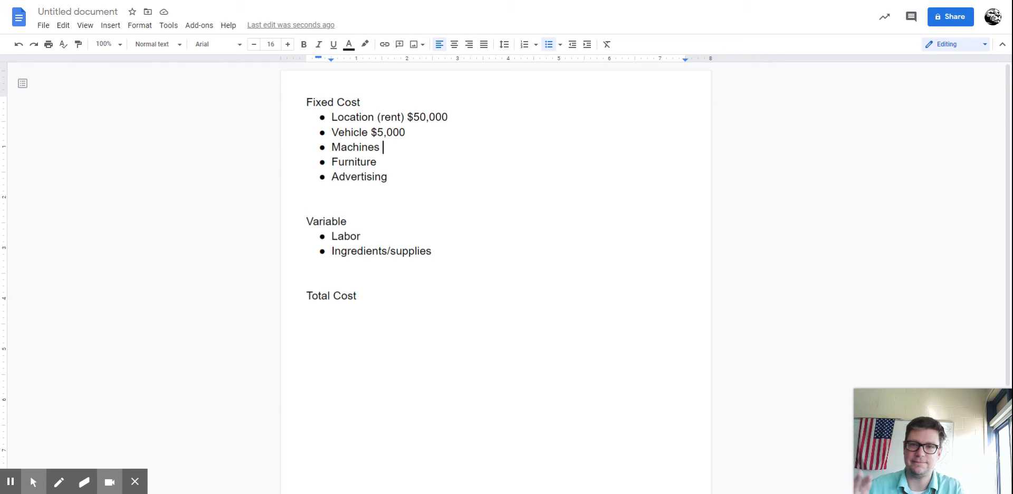
pyautogui.write('$')
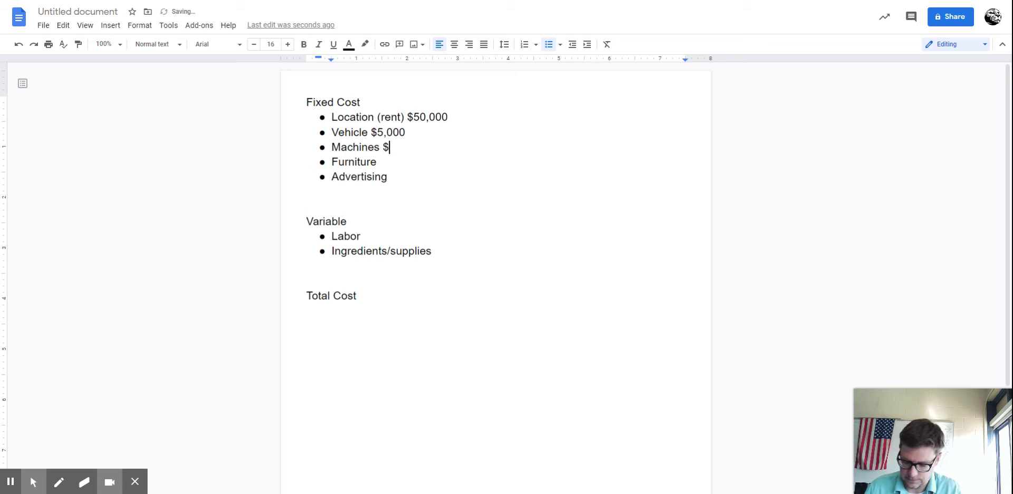
pyautogui.write('20,000')
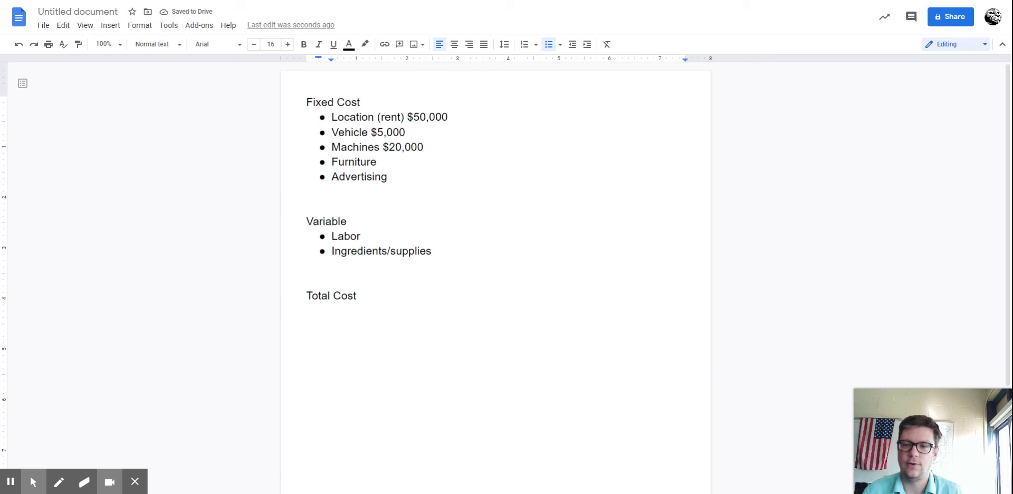
# Add $10,000 after "Furniture" and $5,000 after "Advertising" in the Fixed Cost list
pyautogui.click(401, 163)
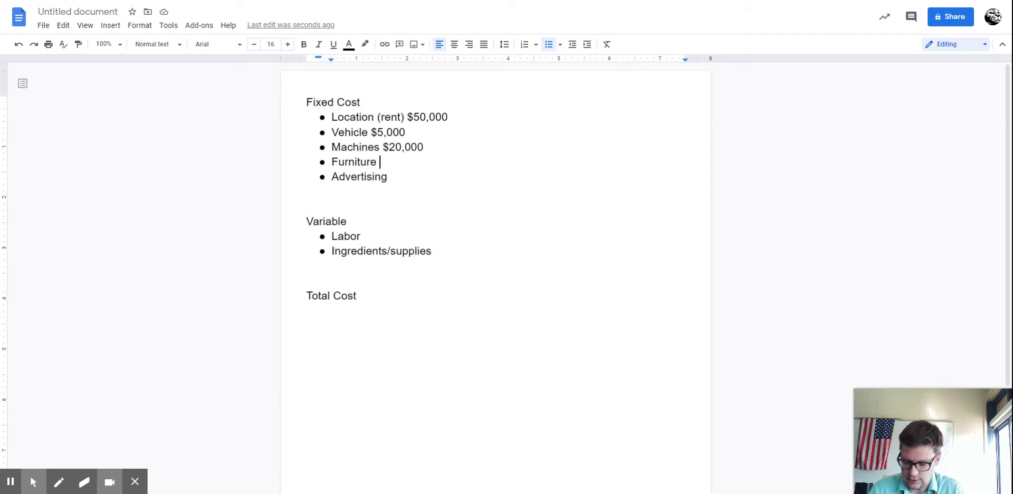
pyautogui.write('$10,')
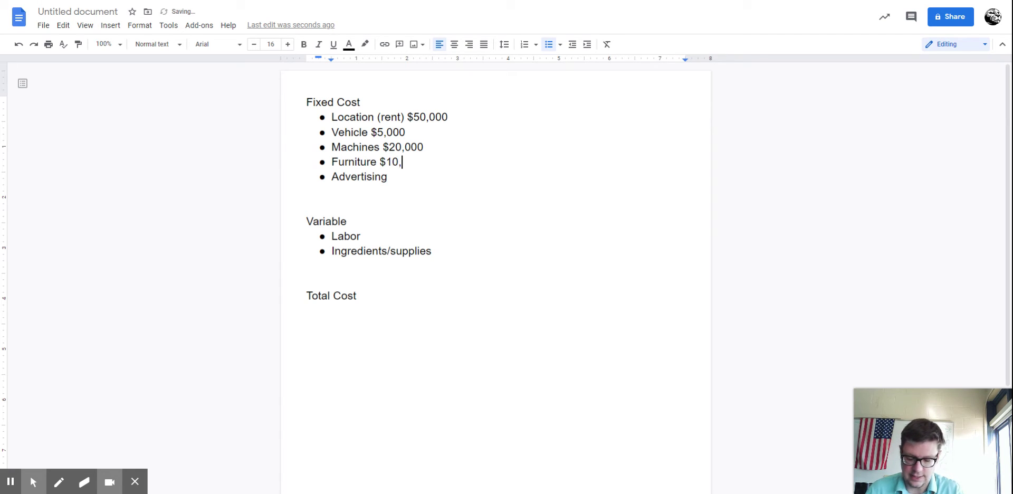
pyautogui.write('000')
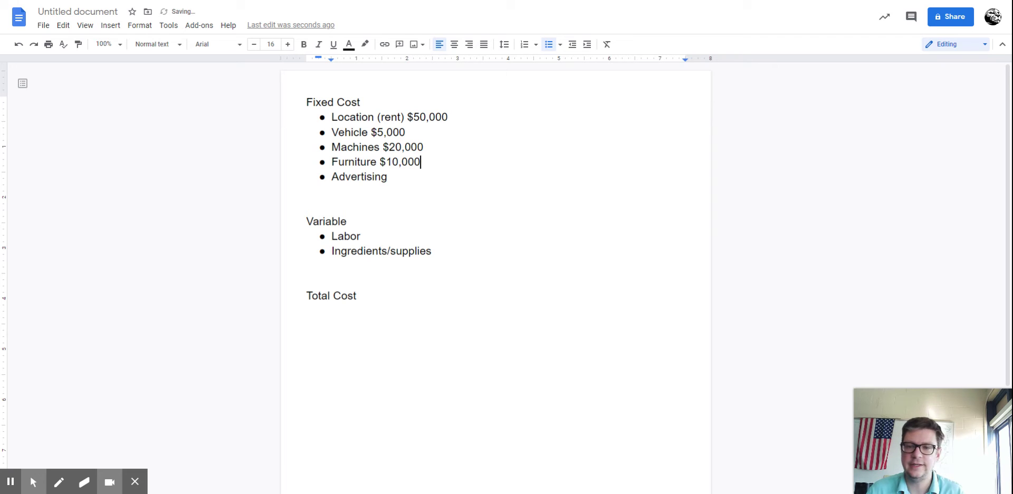
pyautogui.click(427, 177)
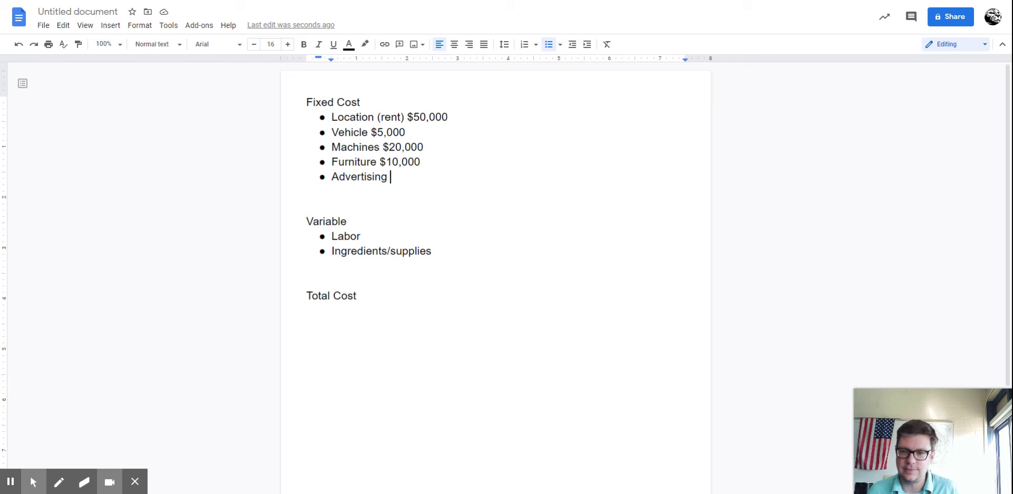
pyautogui.write('$')
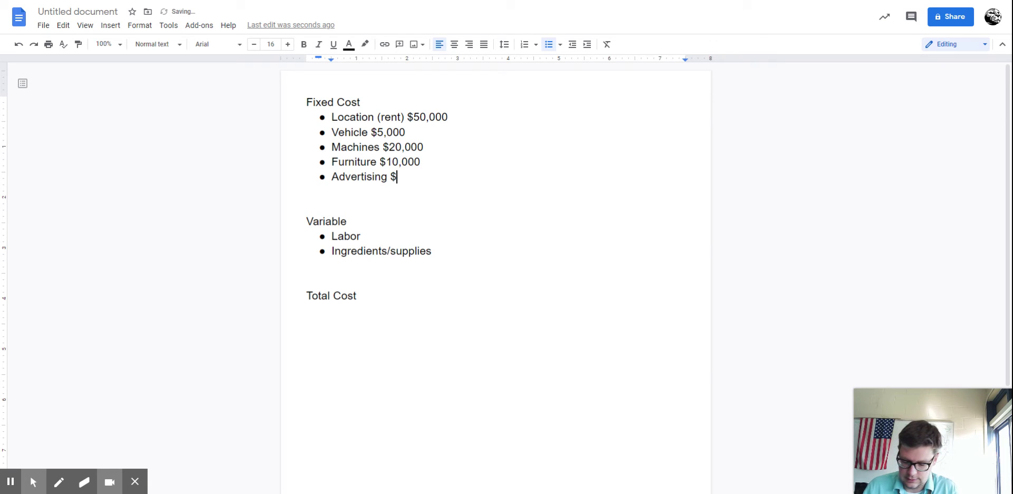
pyautogui.write('5,000')
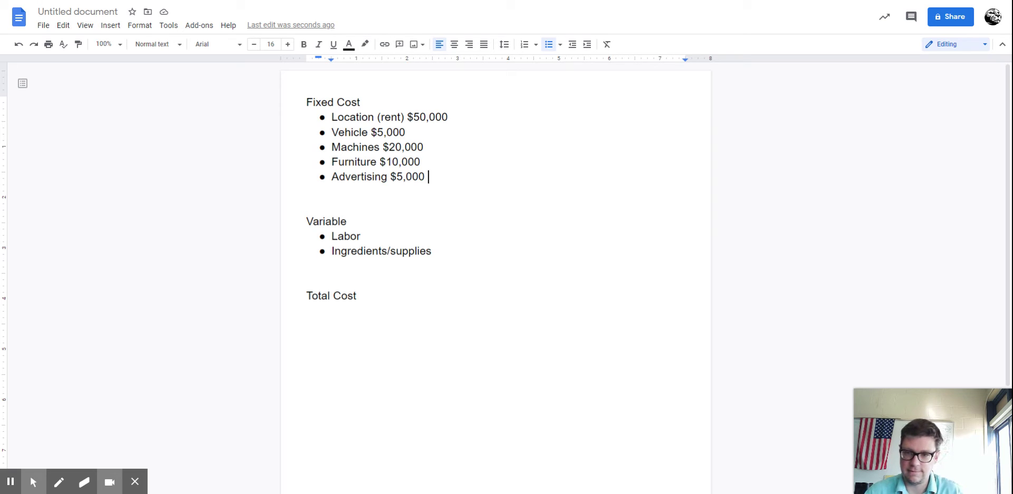
# Add an unbulleted line reading "Fixed cost Year 1 = $90K" directly below the Advertising item
pyautogui.press('Return')
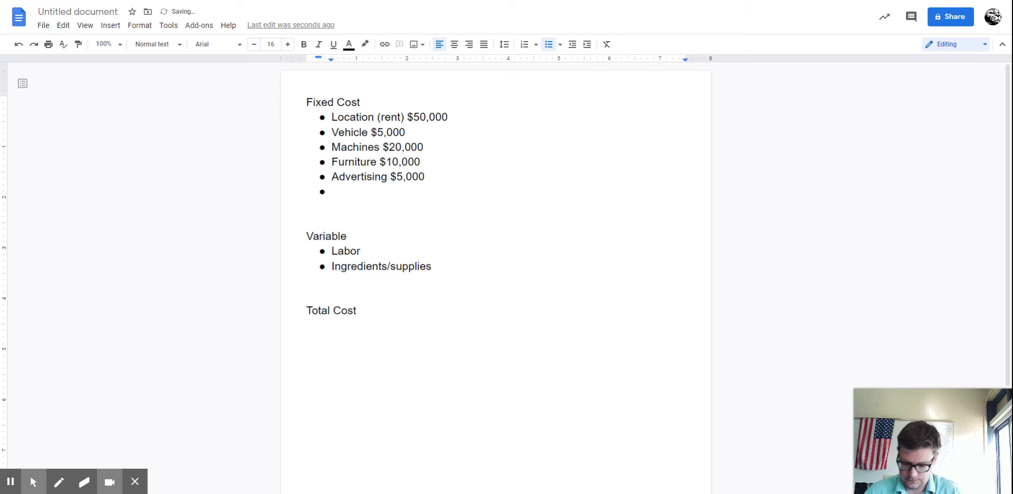
pyautogui.press('BackSpace')
pyautogui.write('Fixed cost of')
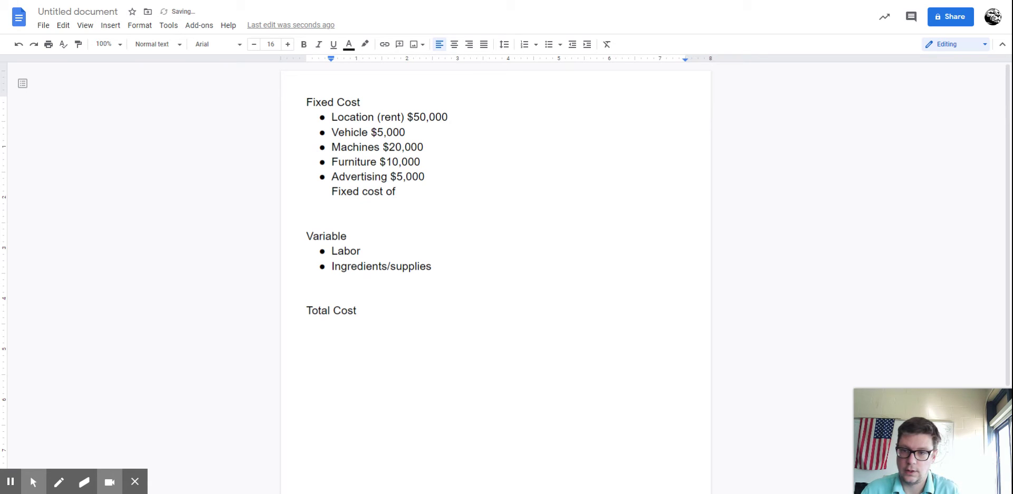
pyautogui.press('BackSpace')
pyautogui.press('BackSpace')
pyautogui.write('Ye')
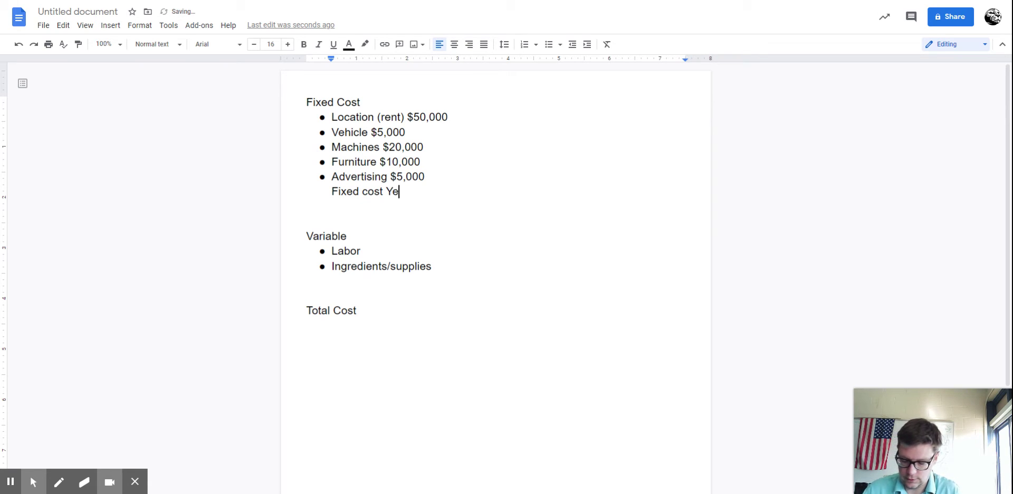
pyautogui.write('ar 1 =')
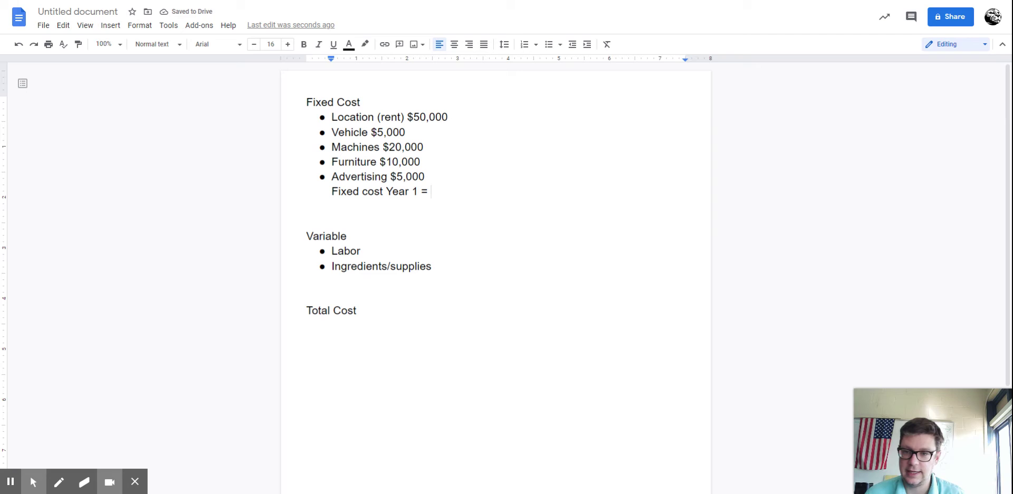
pyautogui.write('$')
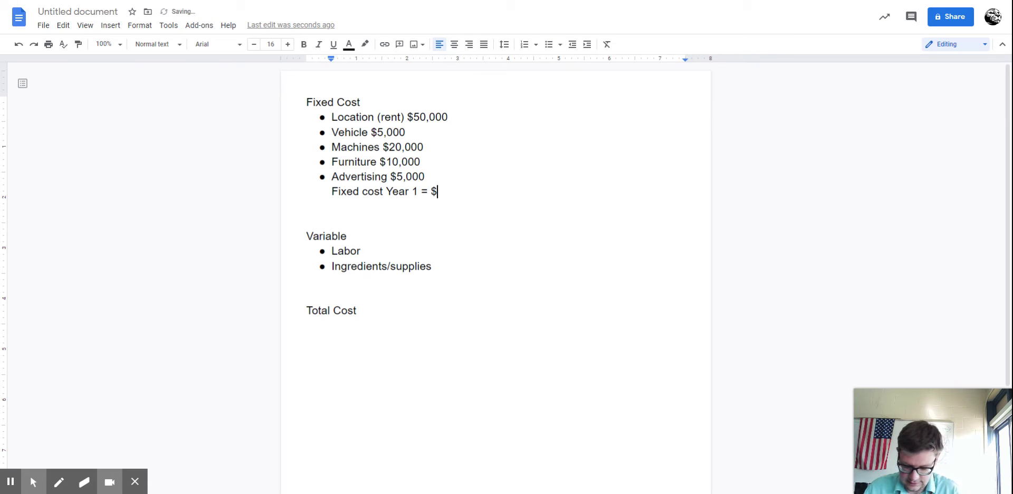
pyautogui.write('90K')
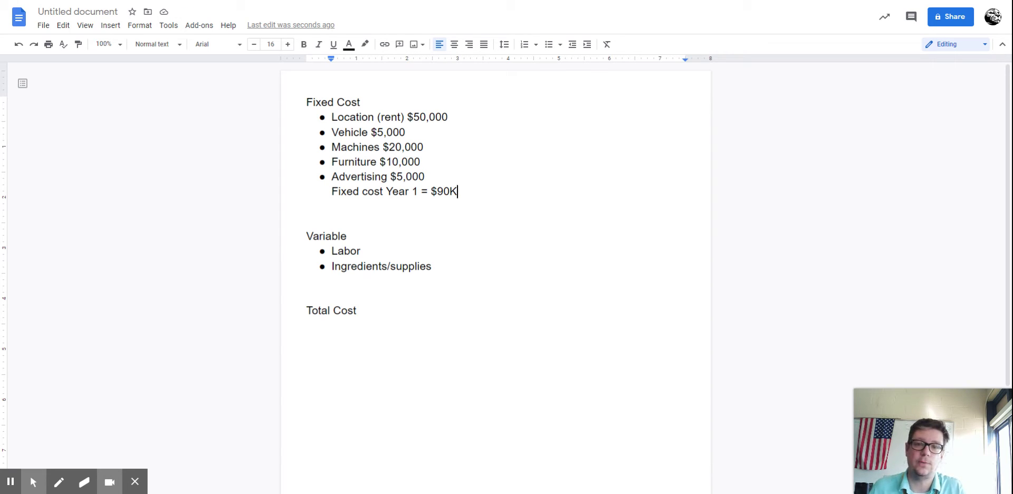
# Add "3 people, full time" after "Labor" in the Variable list
pyautogui.click(417, 257)
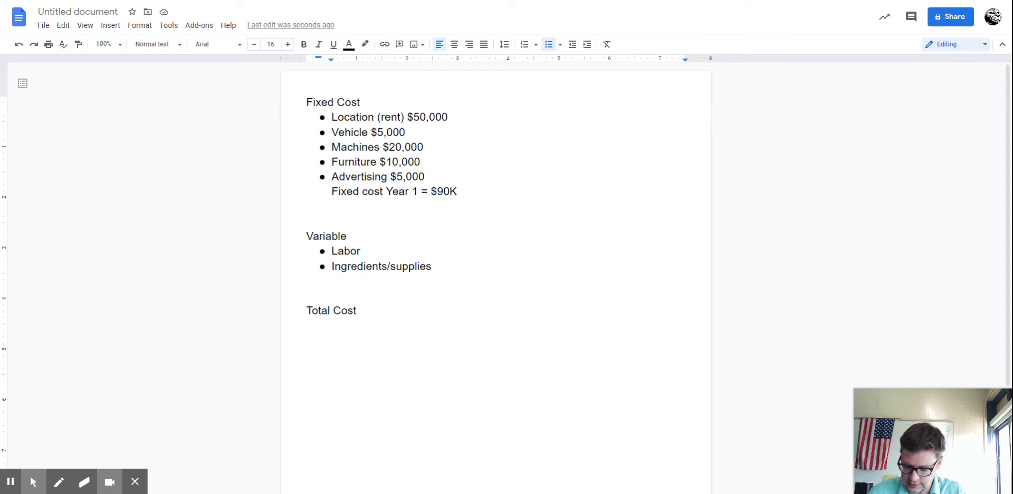
pyautogui.write('3 people, ')
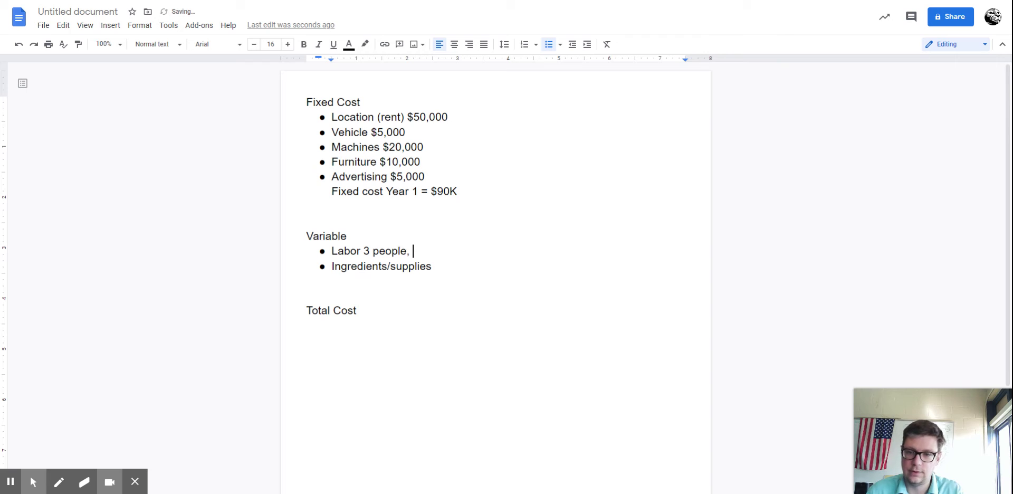
pyautogui.write('full time')
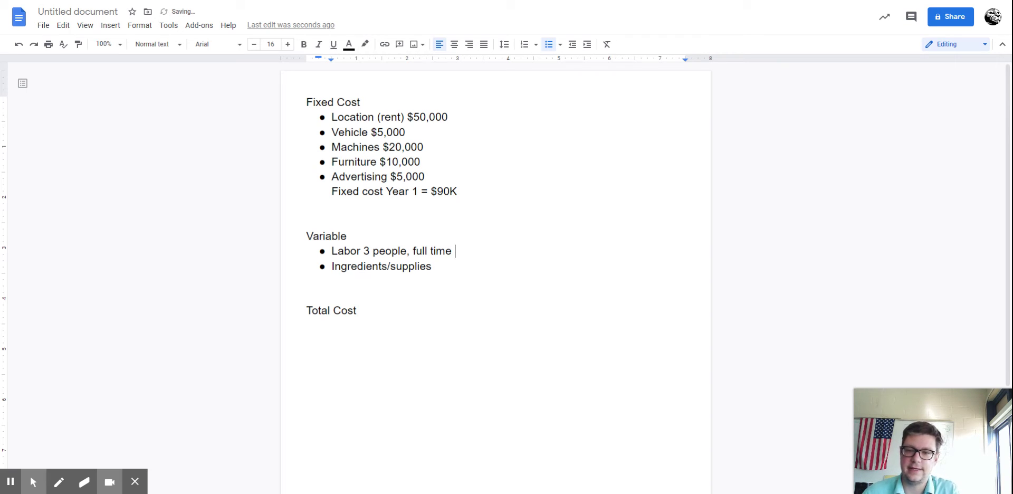
# Extend the Labor item after "full time" with "120 hours per week = $1,200 per week,"
pyautogui.moveTo(11, 485)
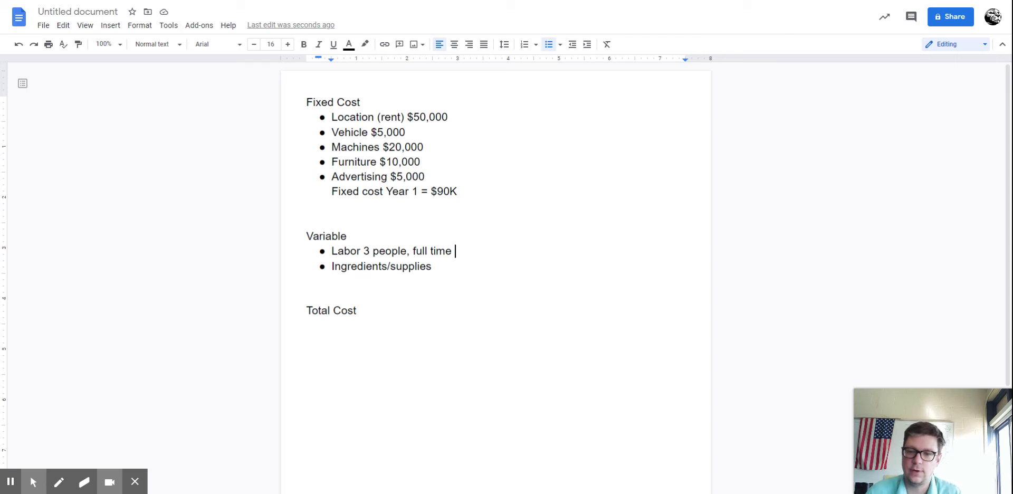
pyautogui.click(472, 251)
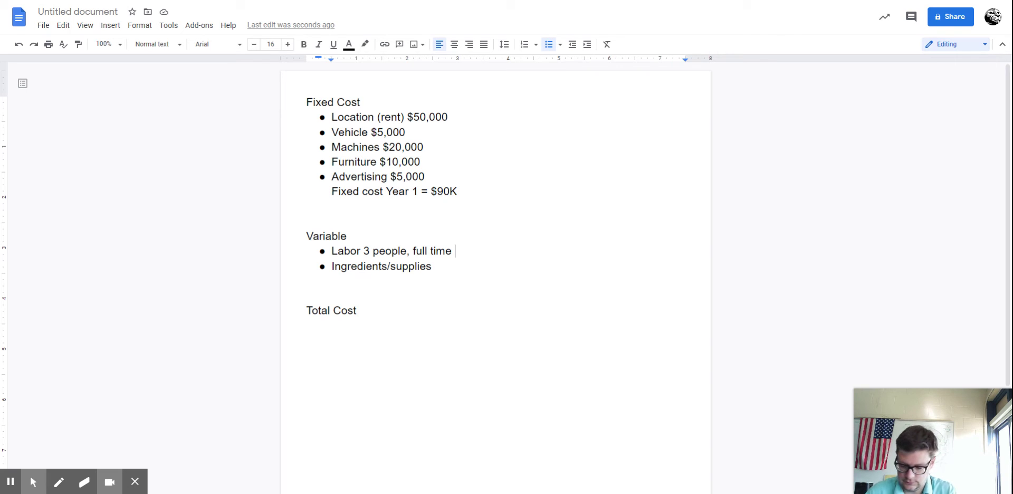
pyautogui.write('120 hours ')
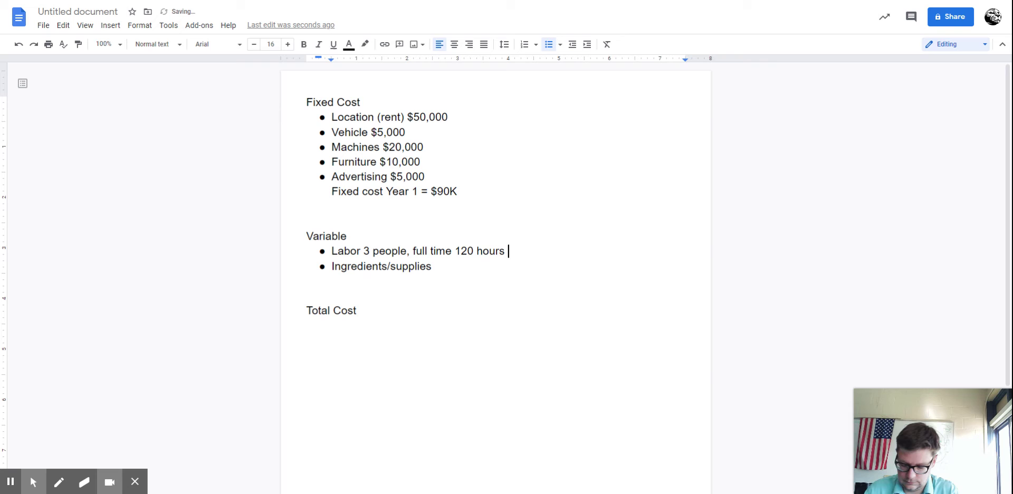
pyautogui.write('per week ')
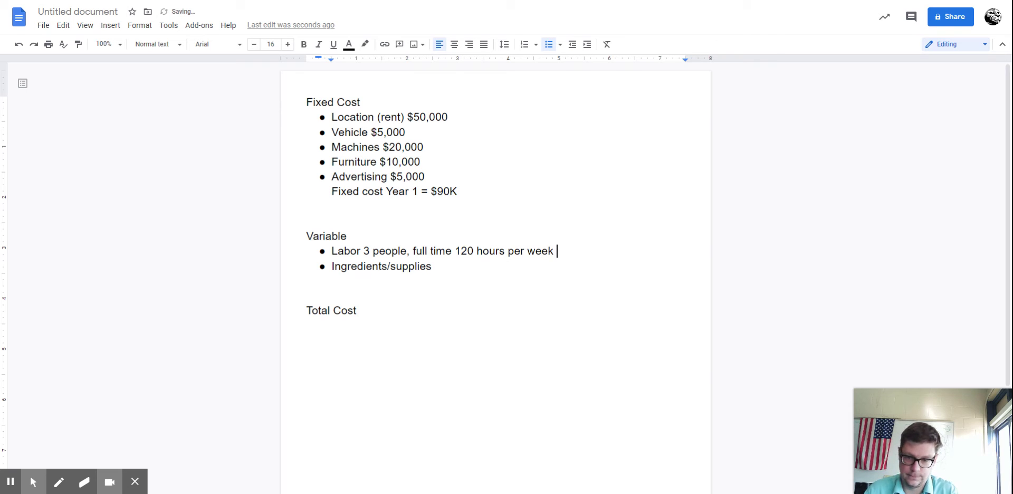
pyautogui.write('=')
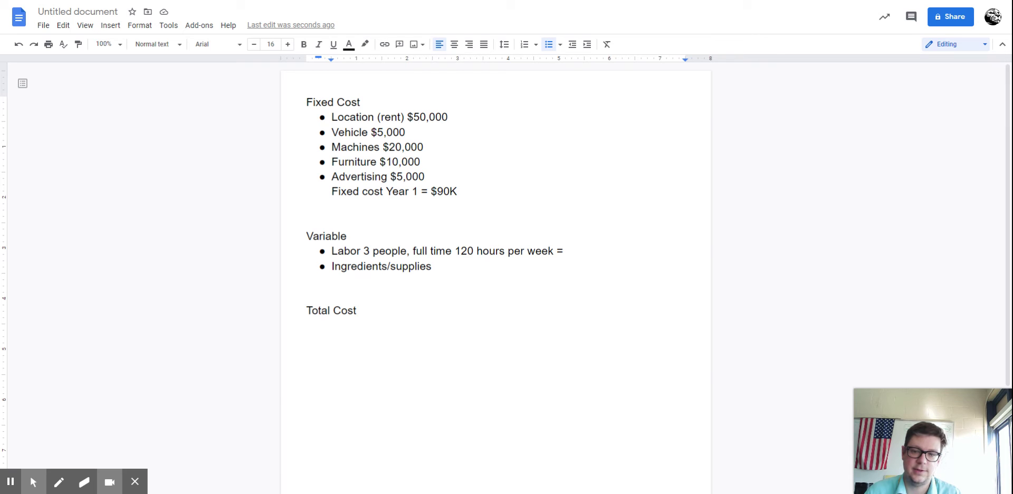
pyautogui.hotkey('shift', 'Right')
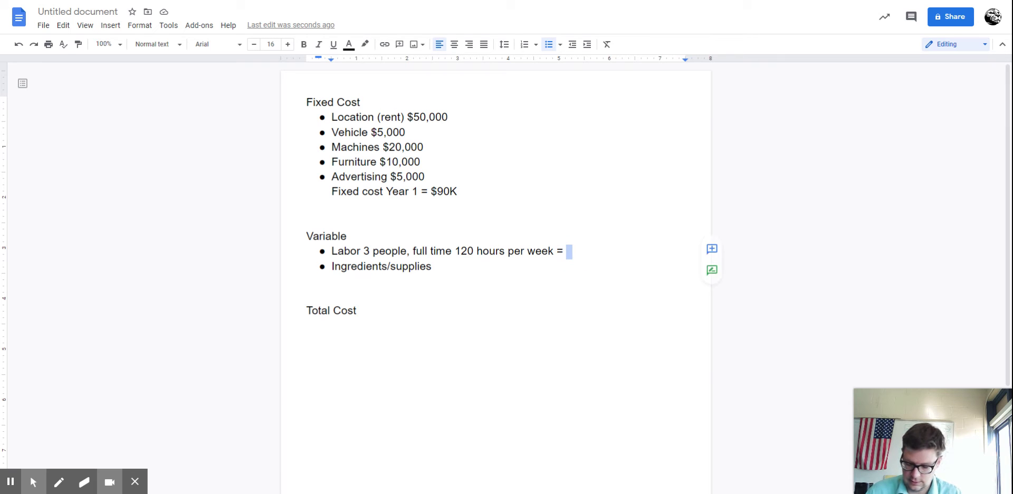
pyautogui.write('$1,2')
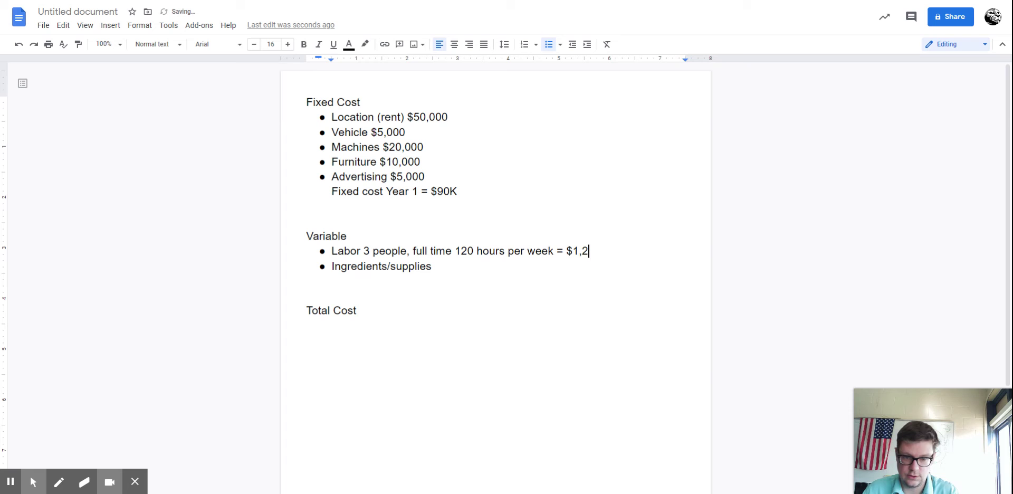
pyautogui.write('00 ')
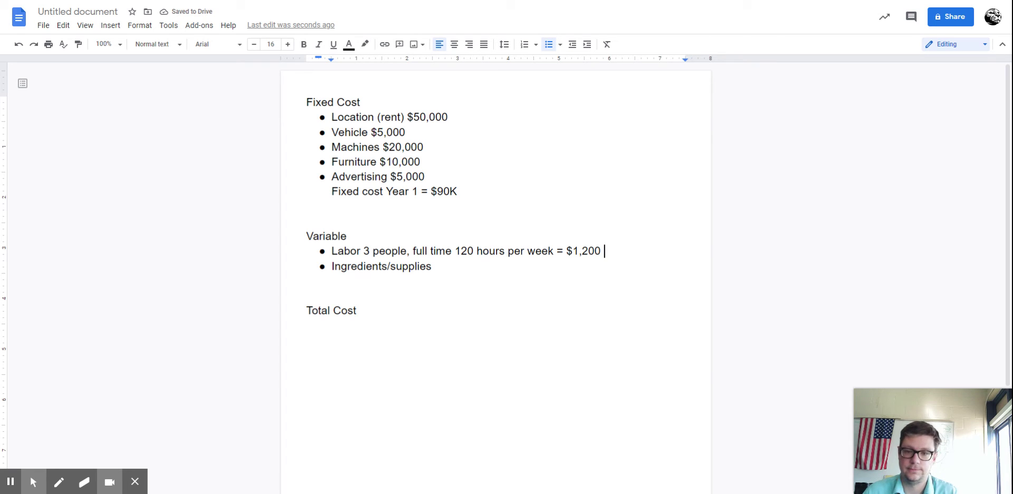
pyautogui.write('per w')
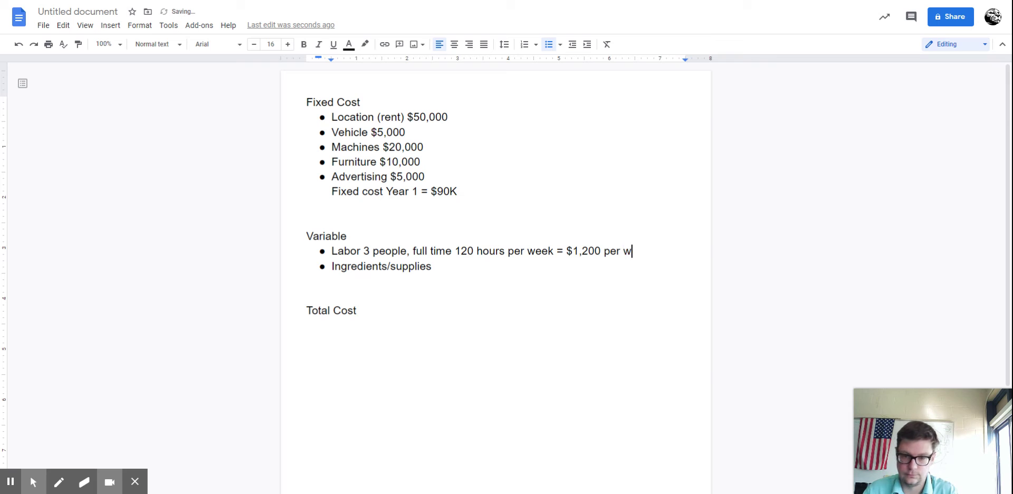
pyautogui.write('eek,')
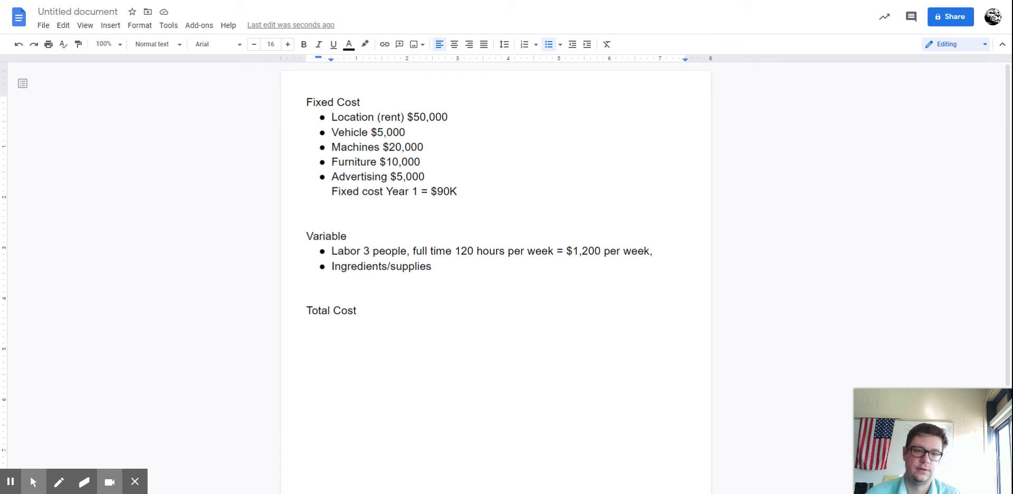
# Add "$60,000 per year in labor" at the end of the Labor item
pyautogui.hotkey('shift', 'Right')
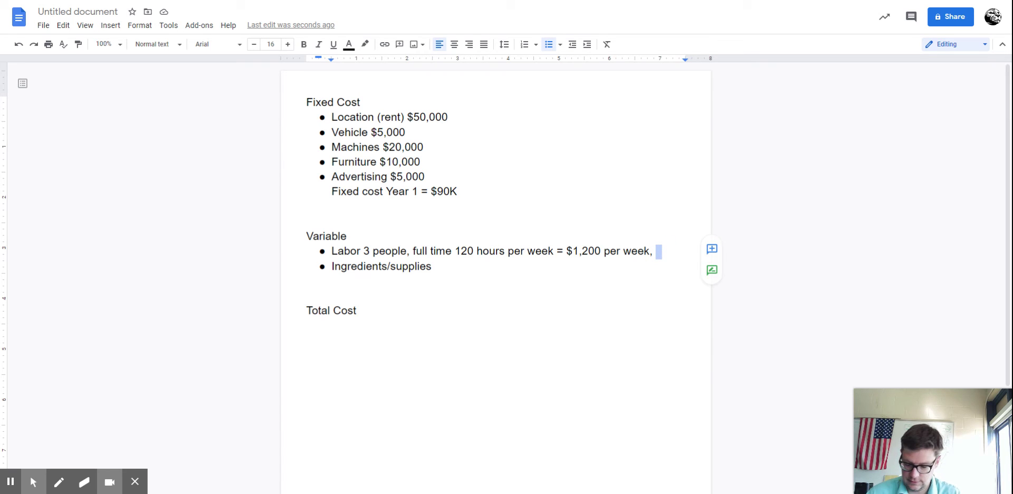
pyautogui.write('$60,')
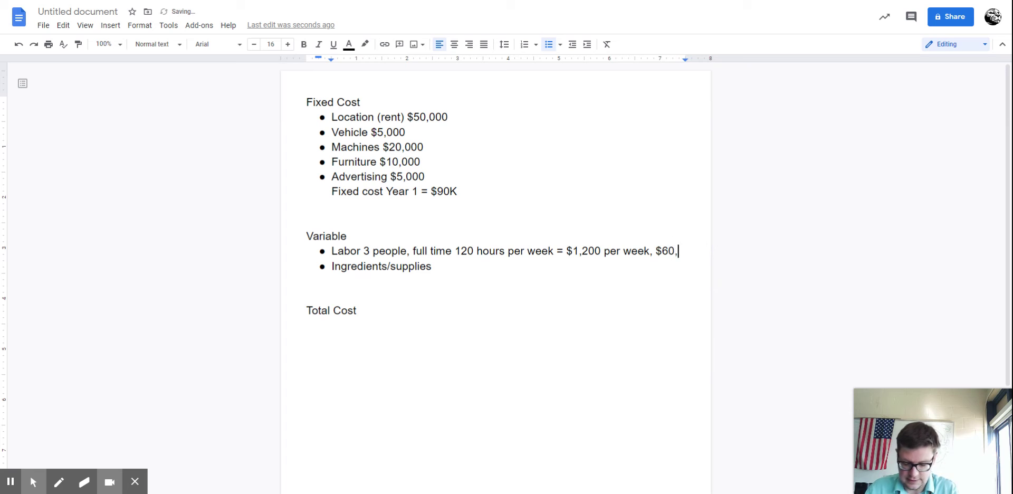
pyautogui.write('000 per ye')
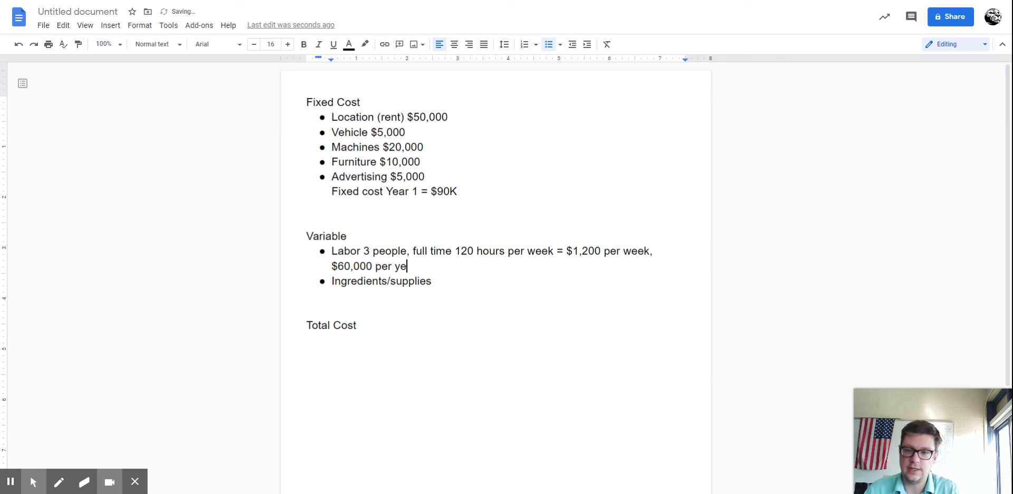
pyautogui.write('ar in labor')
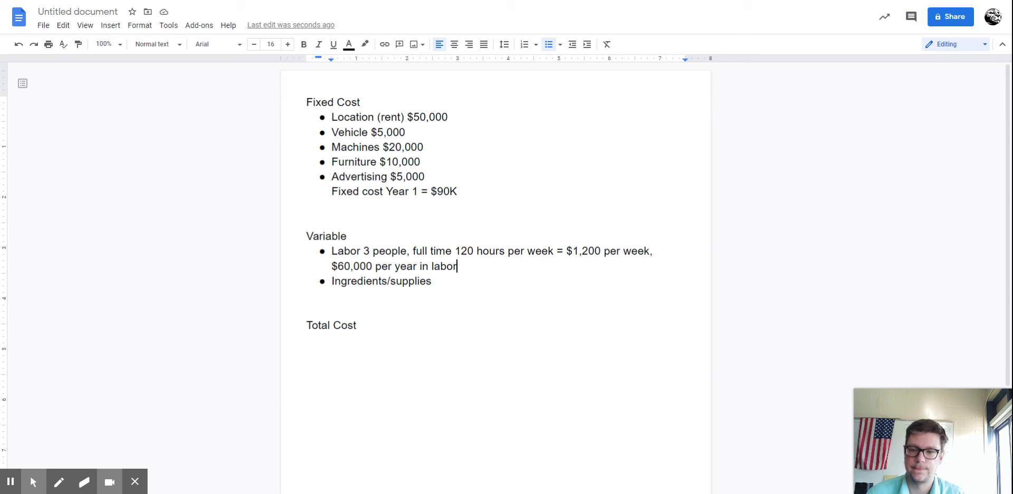
# Insert ", $10 per hour" between "full time" and "120 hours" in the Labor item
pyautogui.click(452, 251)
pyautogui.write(', ')
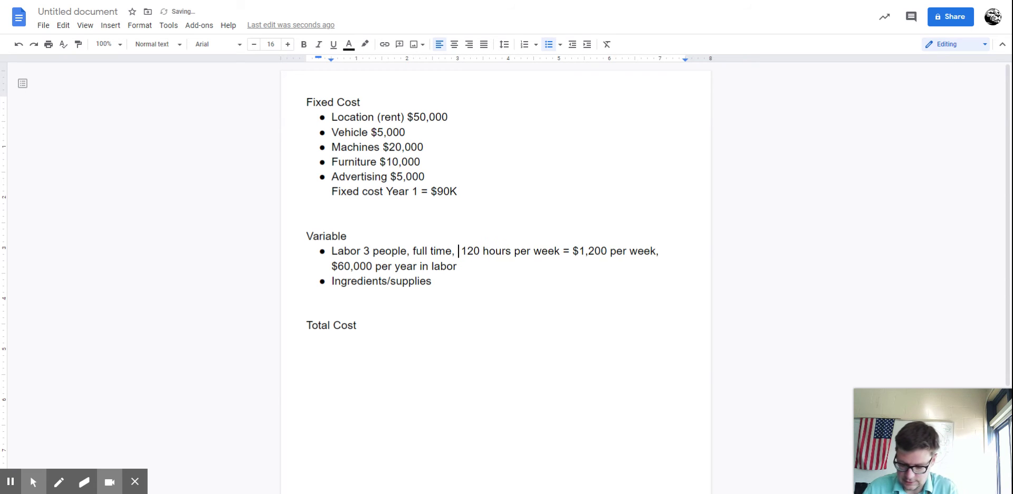
pyautogui.write('$10 per ')
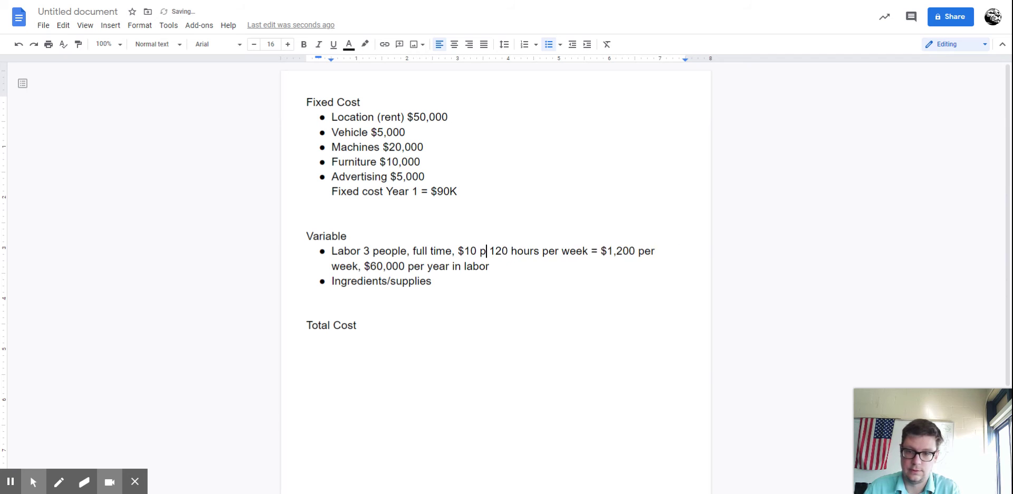
pyautogui.write('hour')
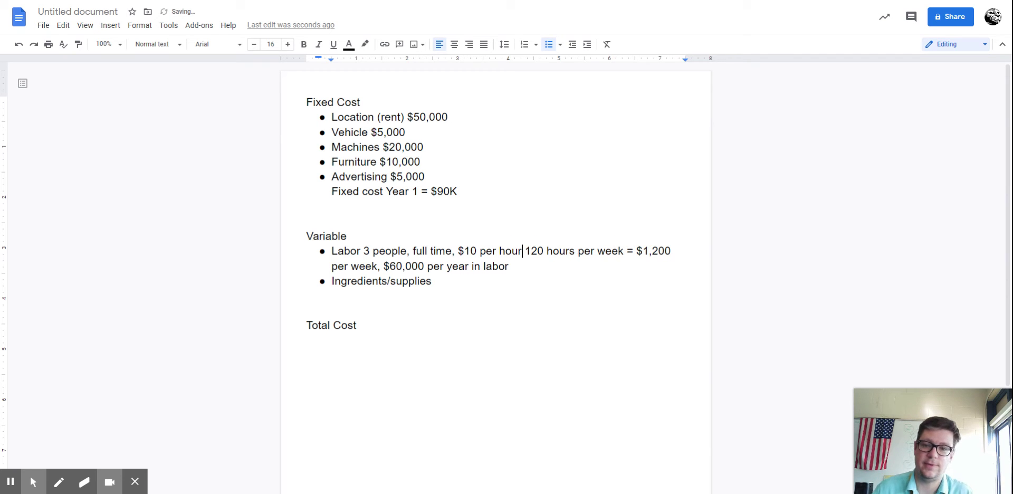
# Add "$5 per item (ingredients)" after "Ingredients/supplies" in the Variable list
pyautogui.click(455, 284)
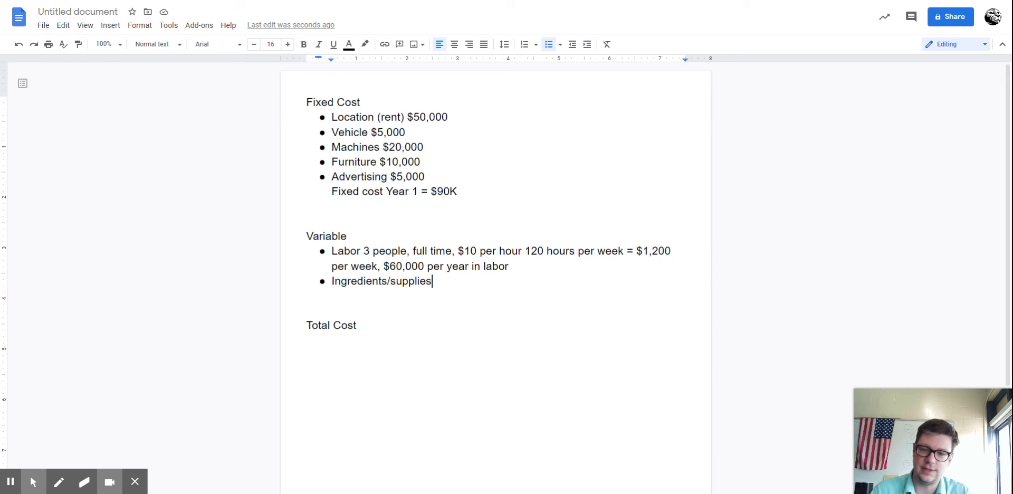
pyautogui.write('$5')
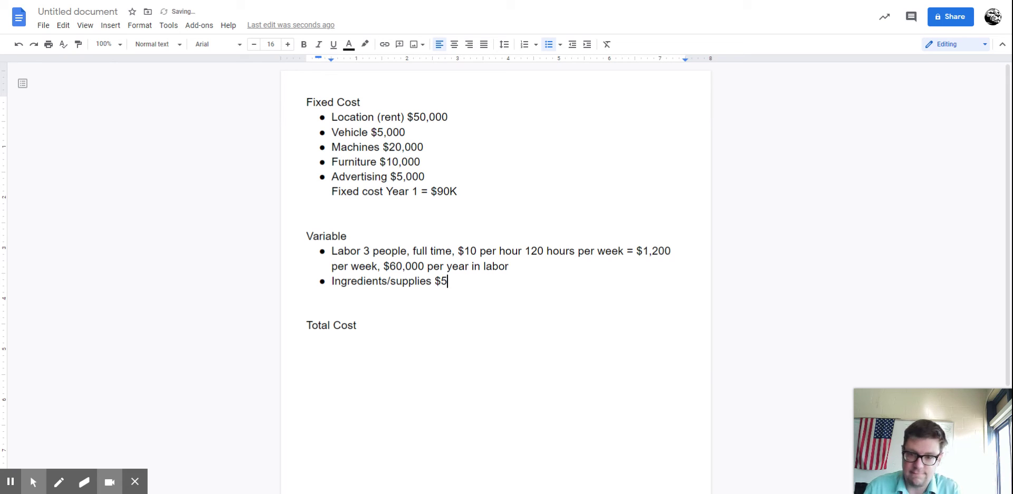
pyautogui.write(' per pou')
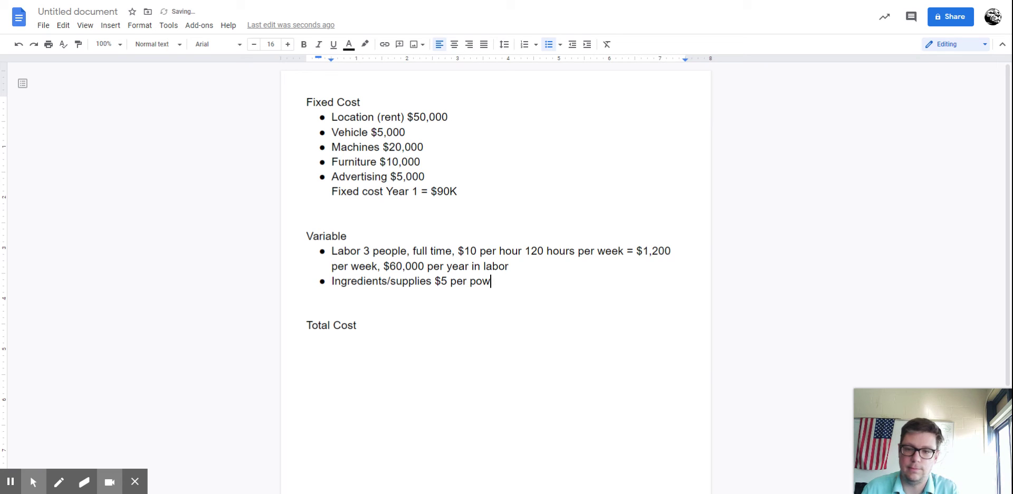
pyautogui.press('BackSpace')
pyautogui.press('BackSpace')
pyautogui.press('BackSpace')
pyautogui.write('item ')
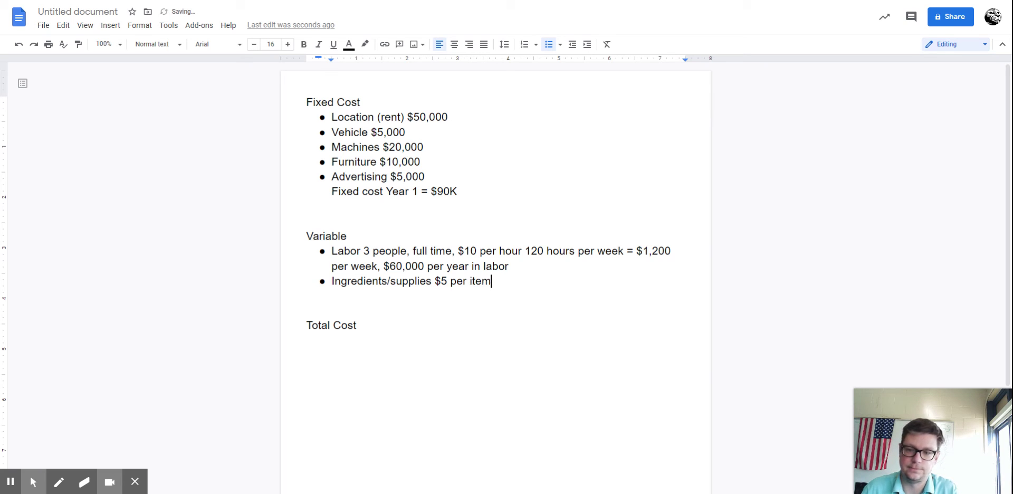
pyautogui.write('(ingre')
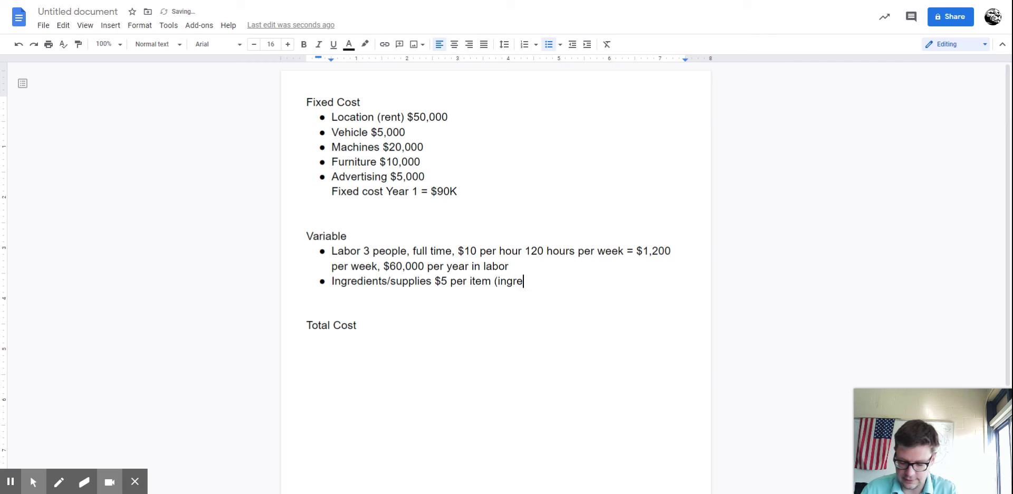
pyautogui.write('dients)')
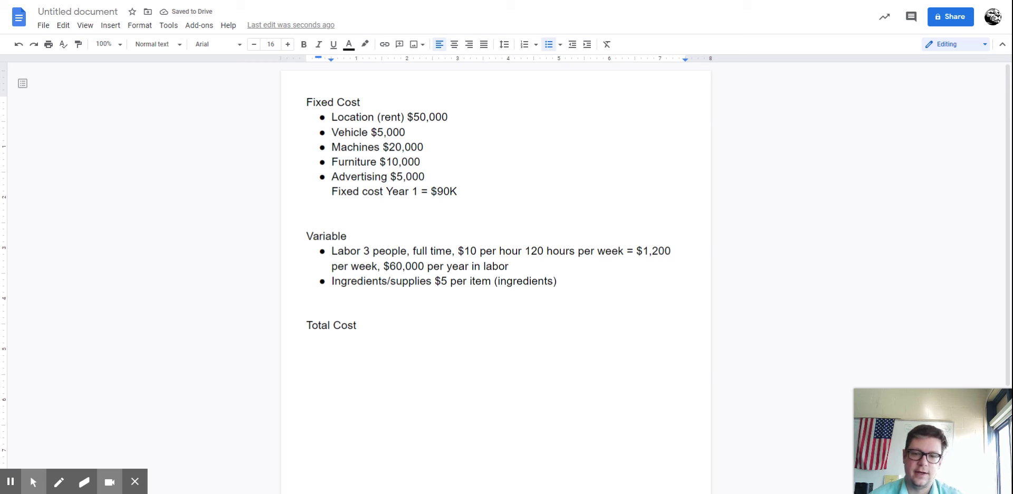
# Continue the Ingredients/supplies item with ", open 6 days a week 10 hours per day..."
pyautogui.press('BackSpace')
pyautogui.write(', op')
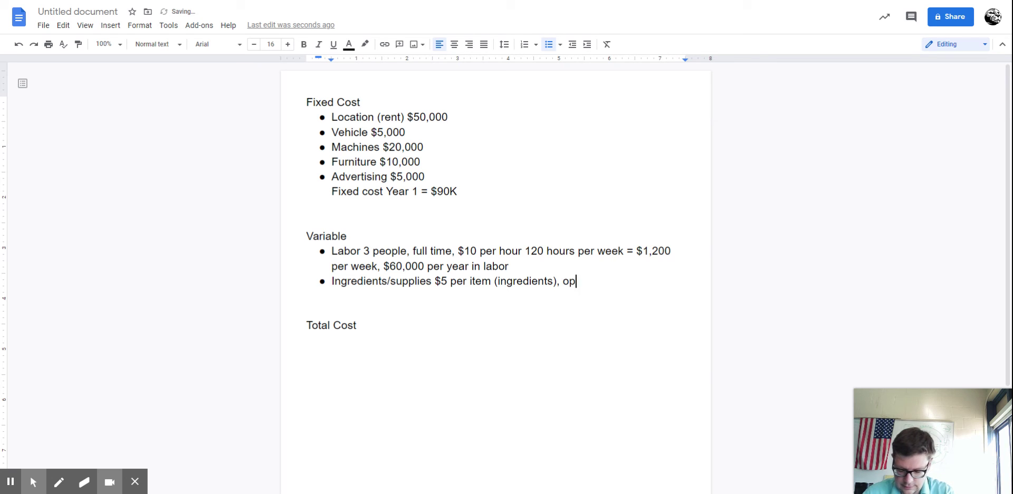
pyautogui.write('en 6 days')
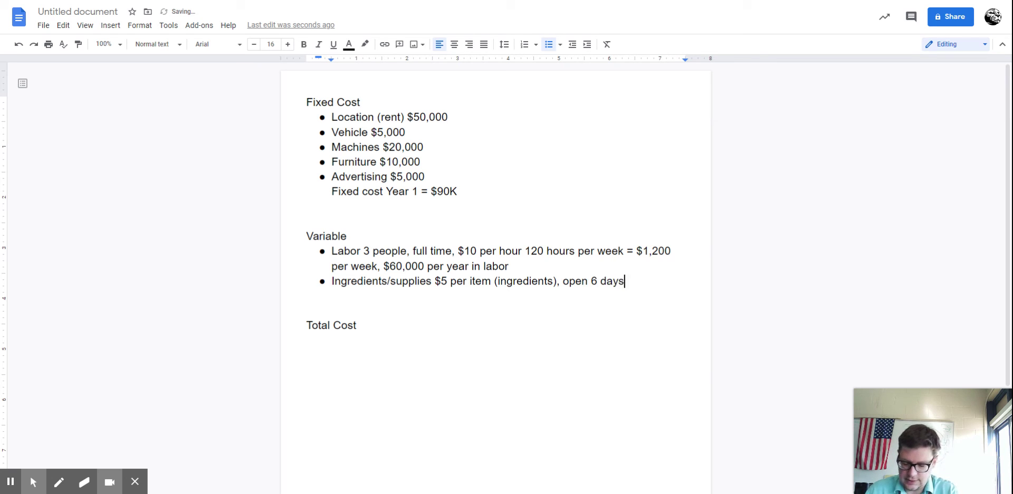
pyautogui.write(' a week')
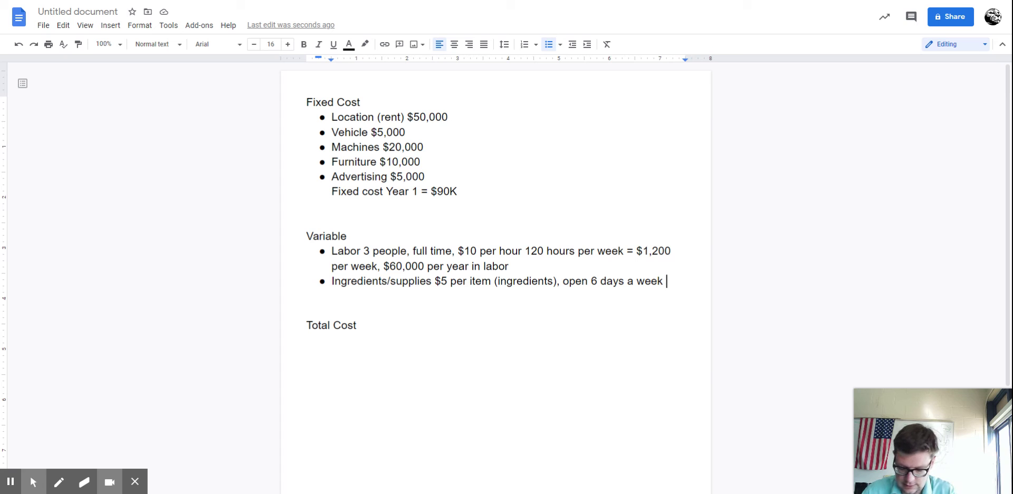
pyautogui.write('10 hours per ')
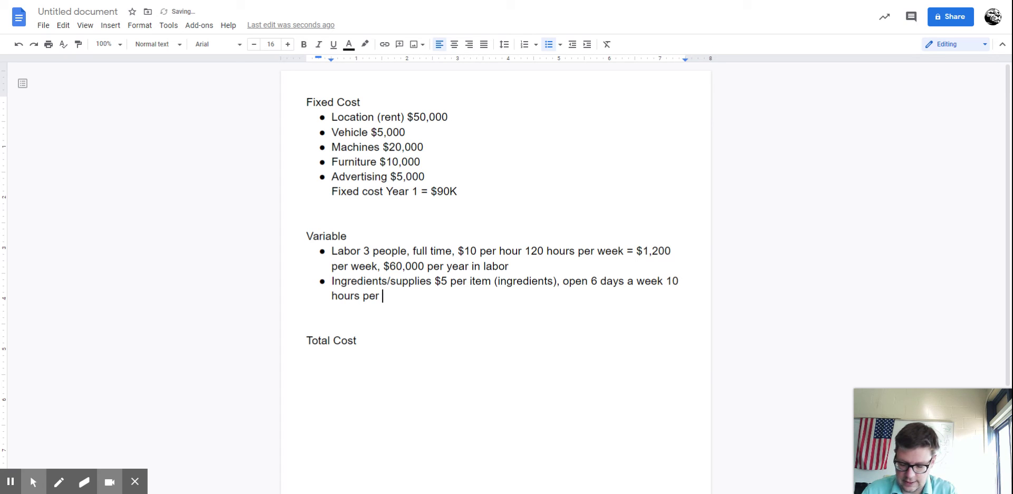
pyautogui.write('day...')
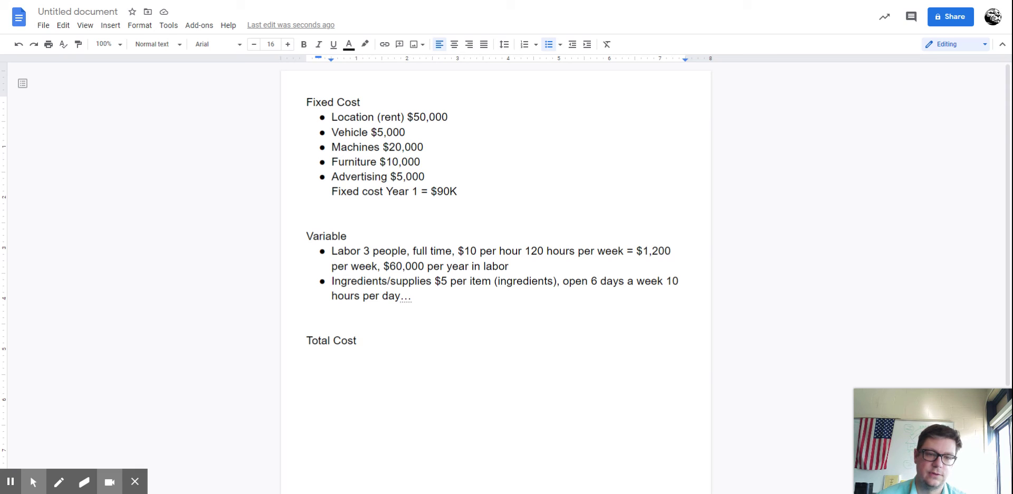
# Add "selling 120 items per day." at the end of the Ingredients/supplies item
pyautogui.click(442, 302)
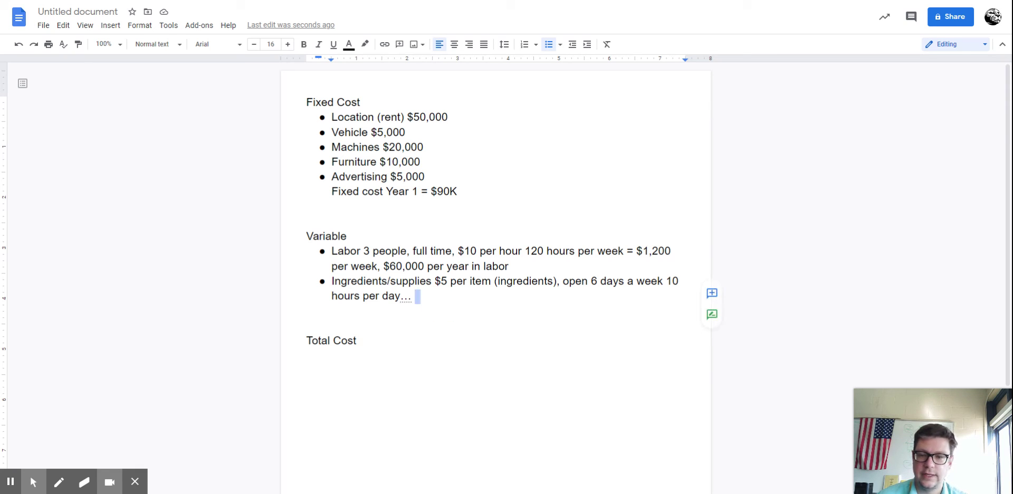
pyautogui.click(425, 299)
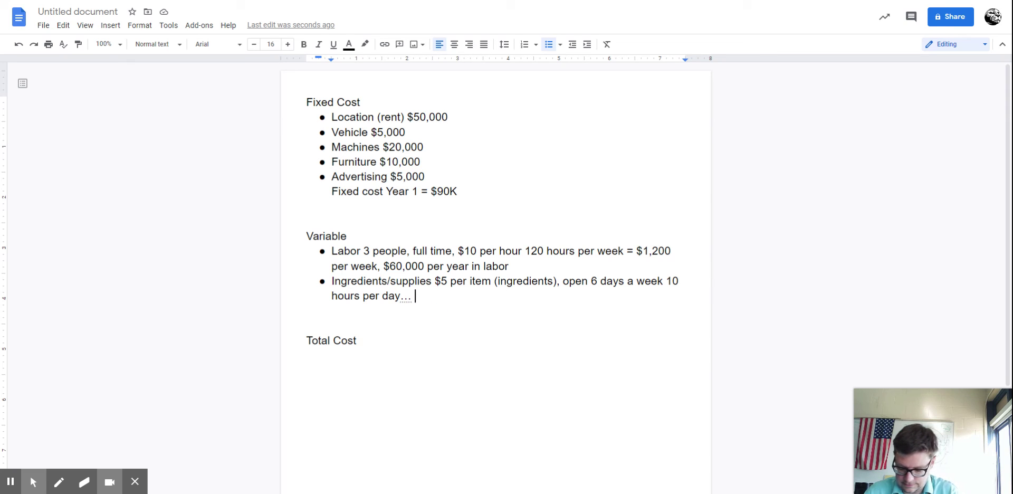
pyautogui.write('selling 120')
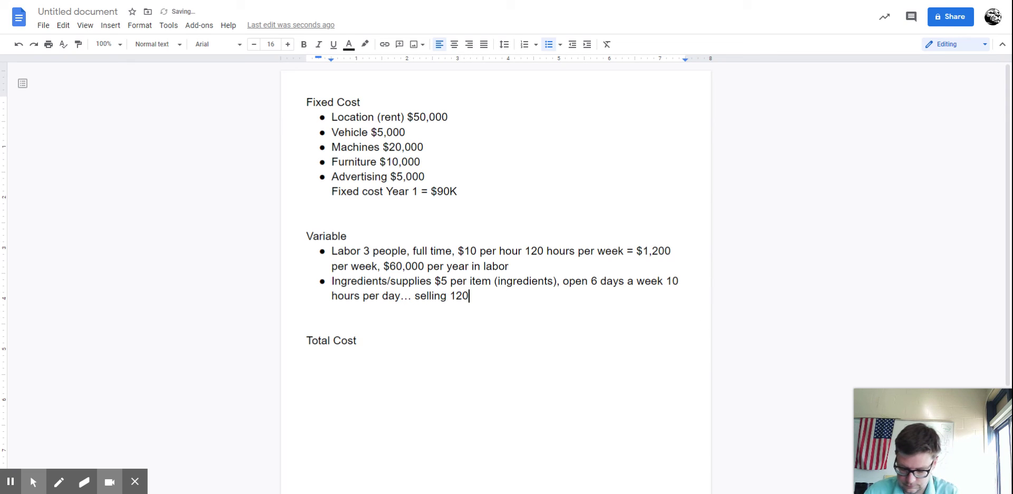
pyautogui.write(' items per ')
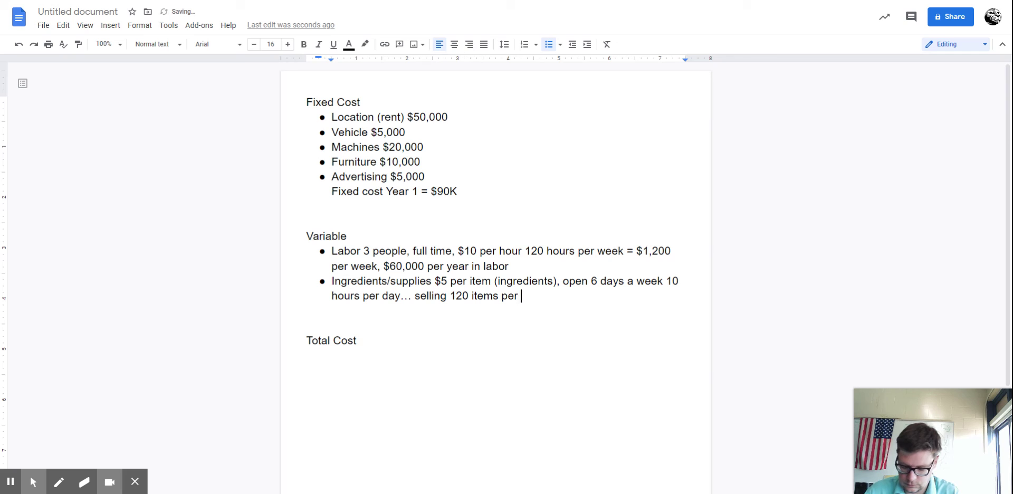
pyautogui.write('day')
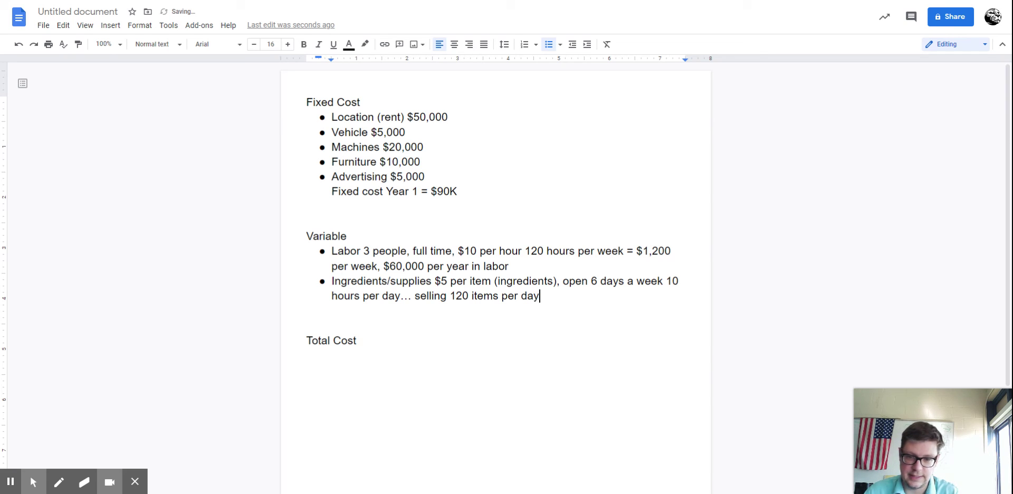
pyautogui.write('.')
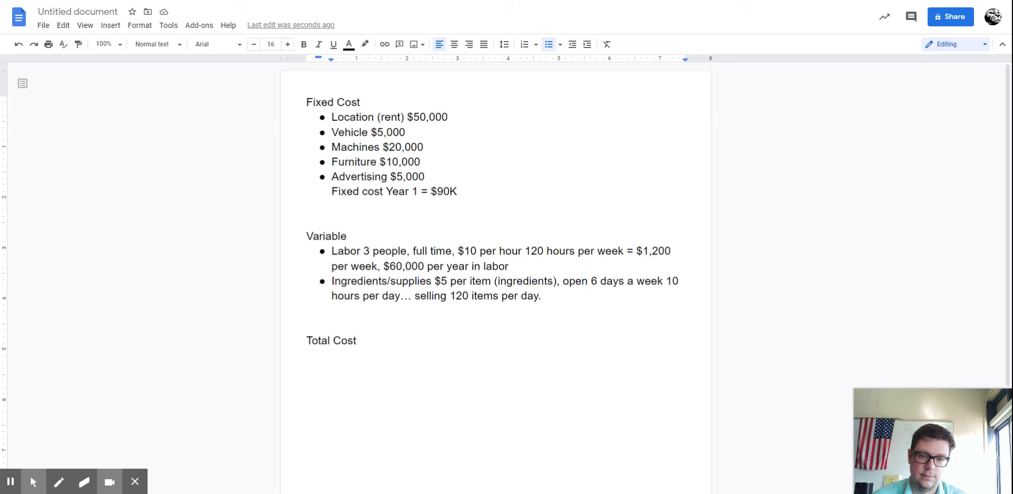
pyautogui.hotkey('shift', 'Left')
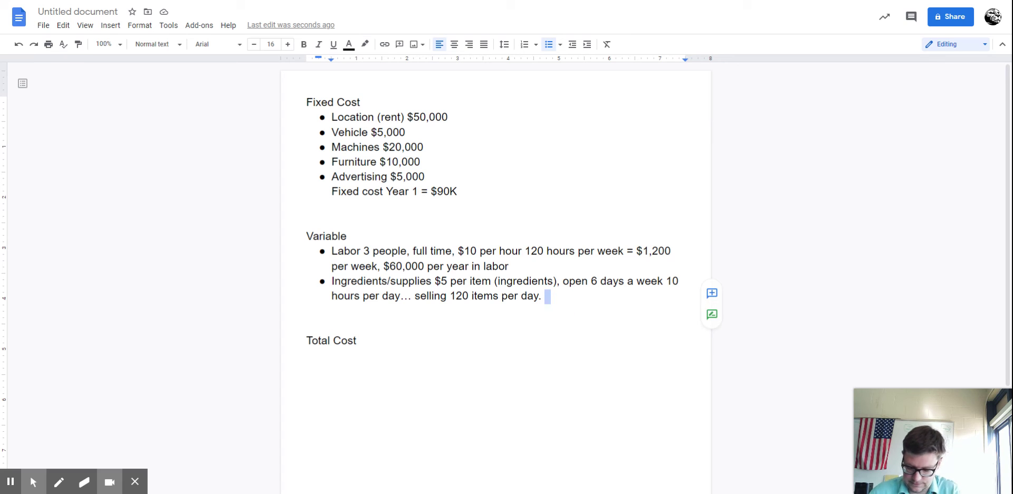
# Add "Variable cost per day is $600 for food per day." at the end of the Ingredients/supplies item
pyautogui.write('Variable ')
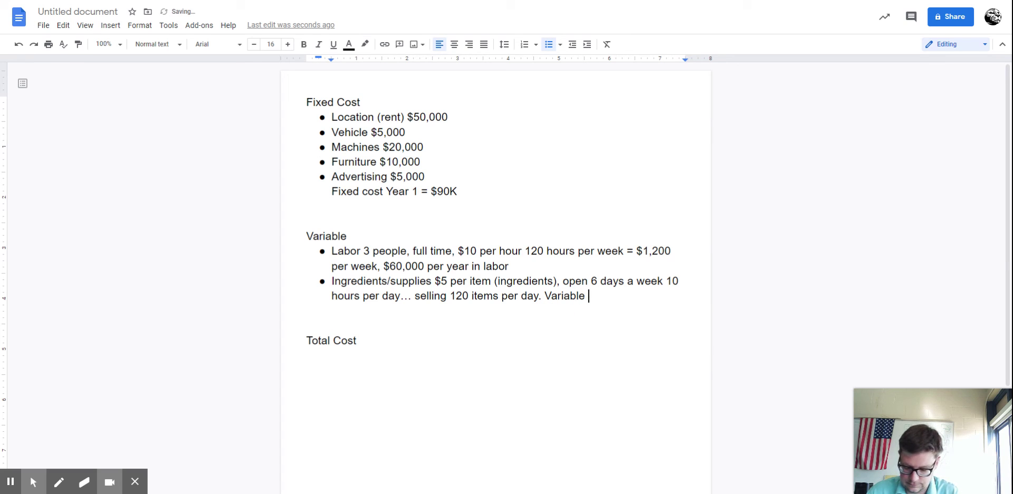
pyautogui.write('cost per day i')
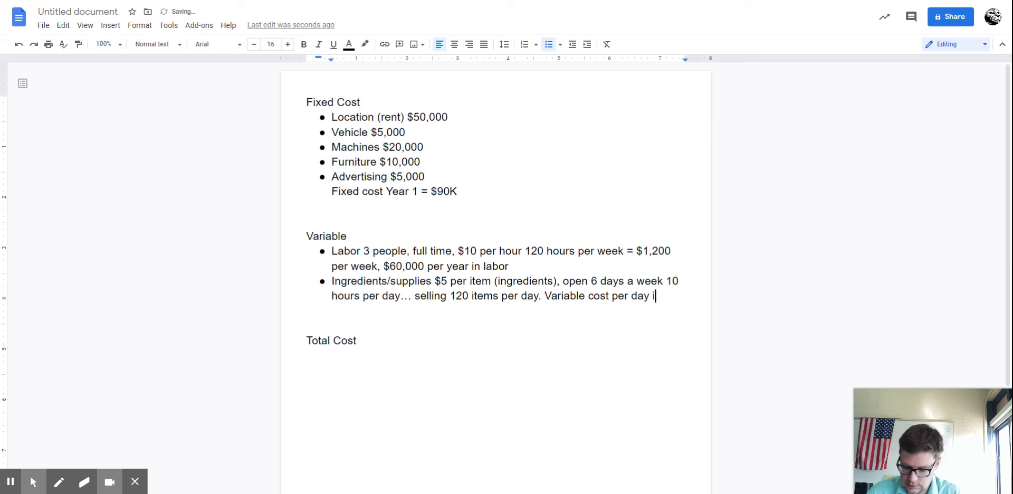
pyautogui.write('s $6')
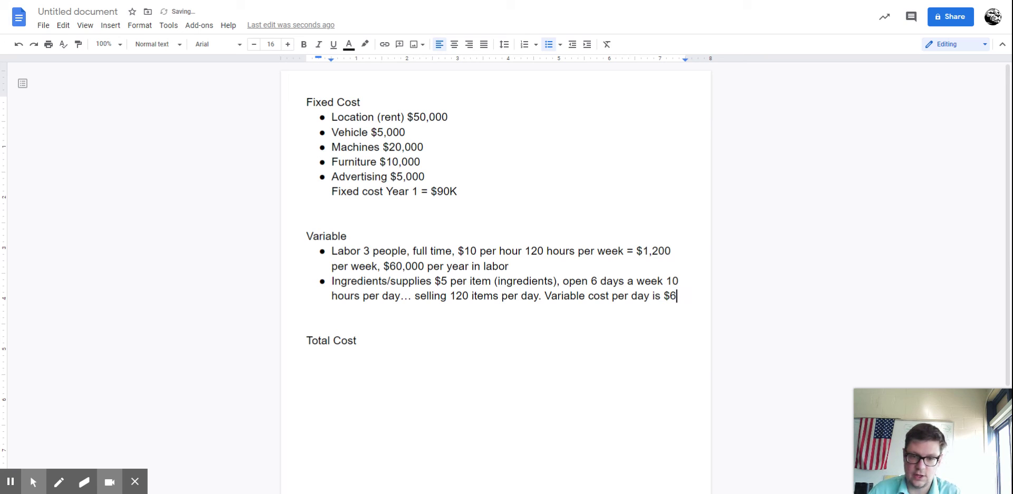
pyautogui.write('00 for foo')
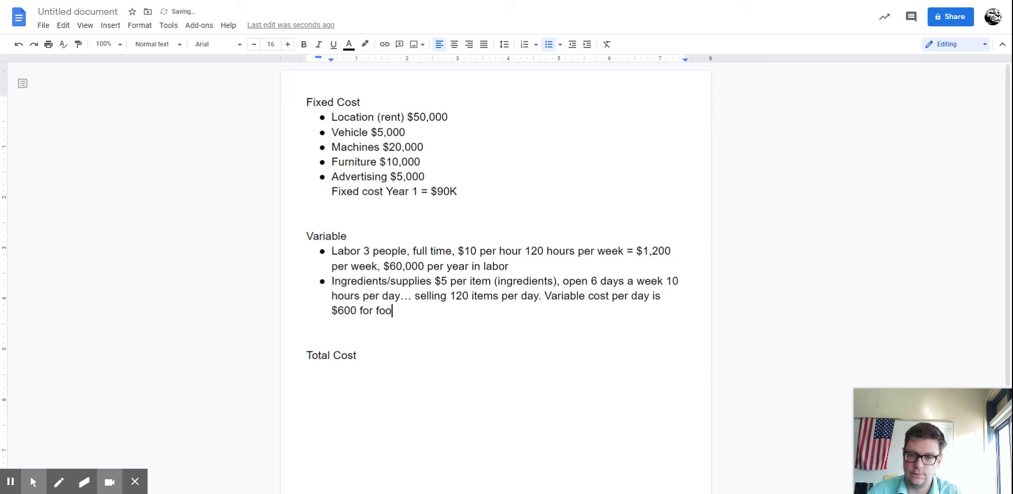
pyautogui.write('d')
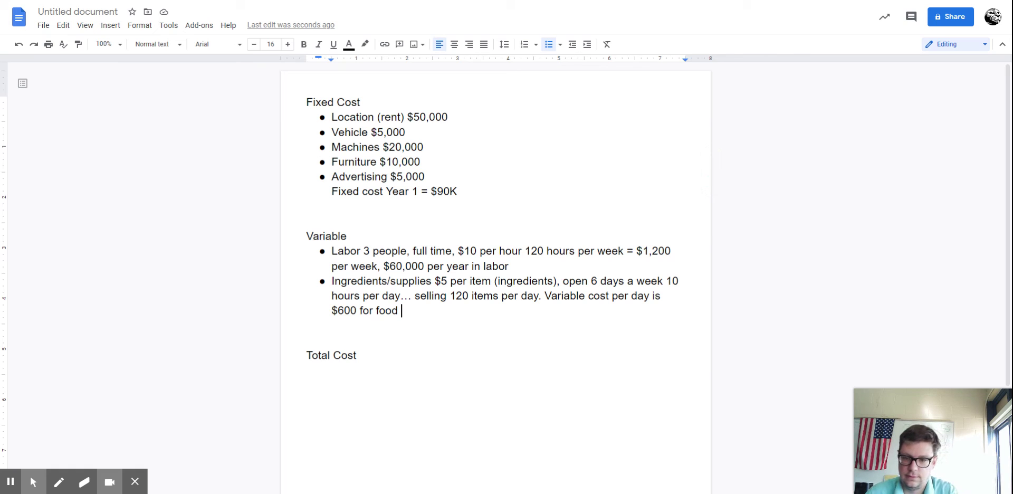
pyautogui.write('per day.')
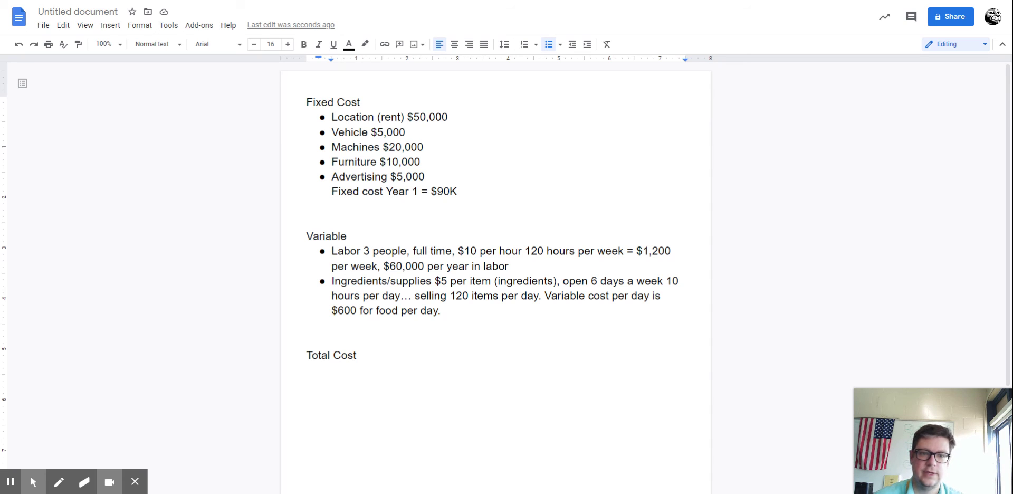
# Finish the Ingredients/supplies item with "$180,000 in ingredients"
pyautogui.hotkey('shift', 'End')
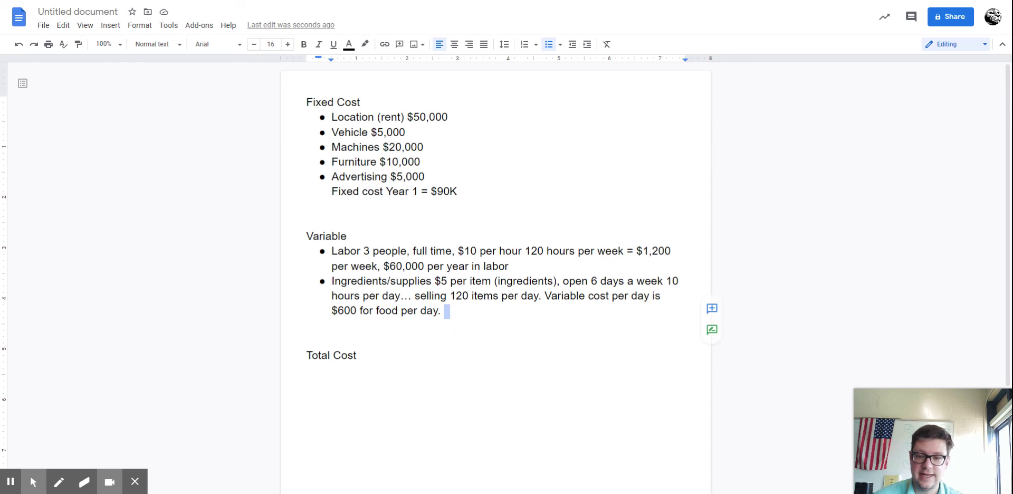
pyautogui.write('$18')
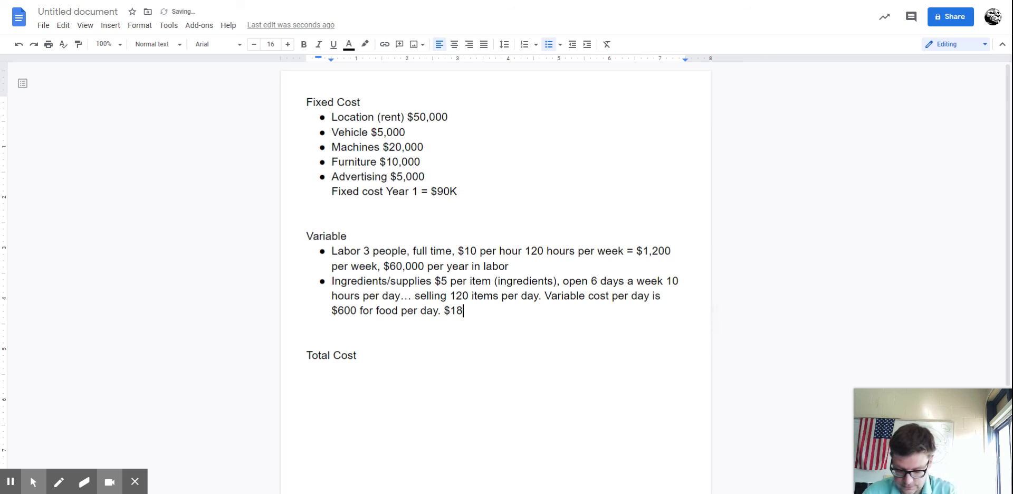
pyautogui.write('0,000 in foo')
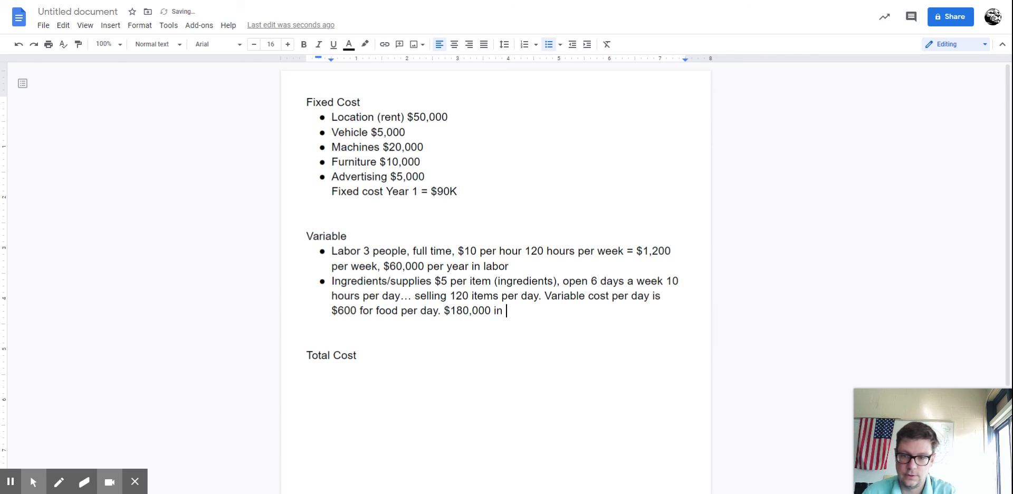
pyautogui.press('BackSpace')
pyautogui.press('BackSpace')
pyautogui.press('BackSpace')
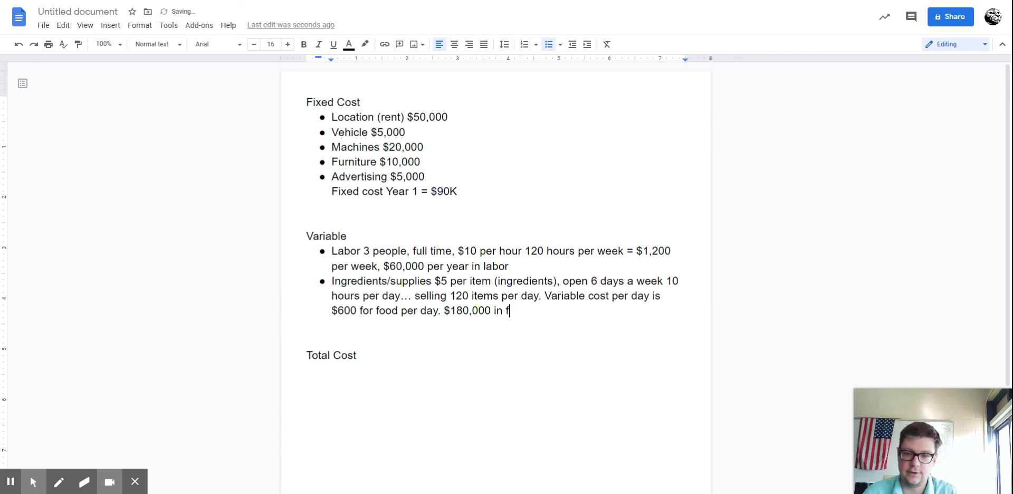
pyautogui.write('ing')
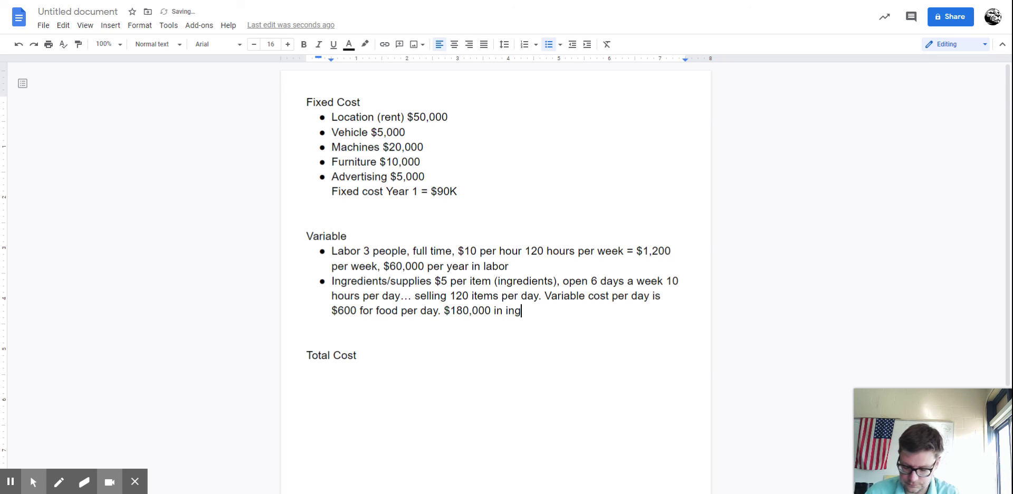
pyautogui.write('redients')
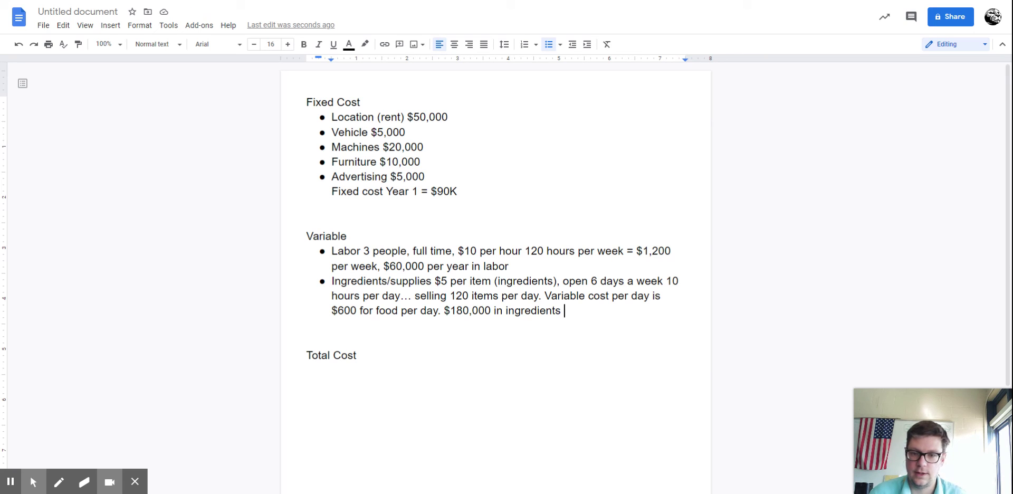
# Add a new bullet reading "Total variable cost is $240,000" below the Ingredients/supplies item
pyautogui.press('Return')
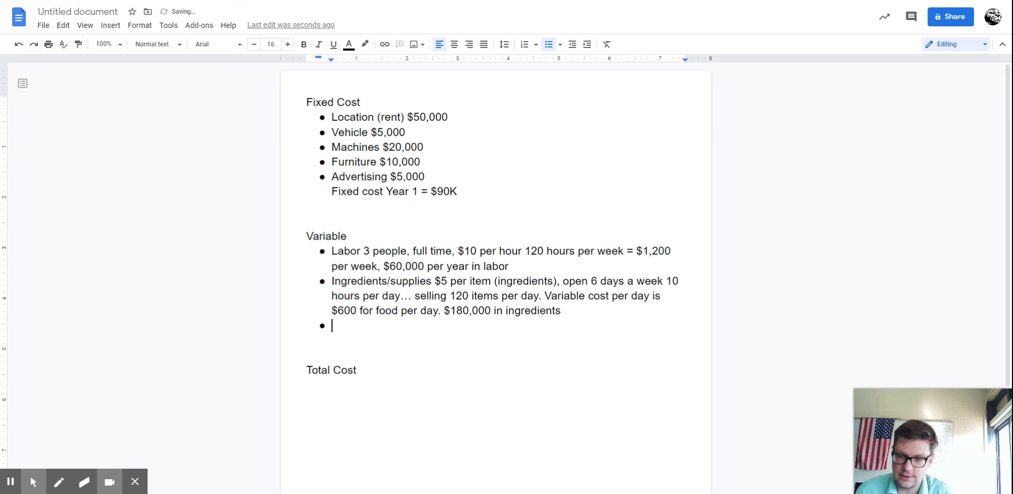
pyautogui.write('Total v')
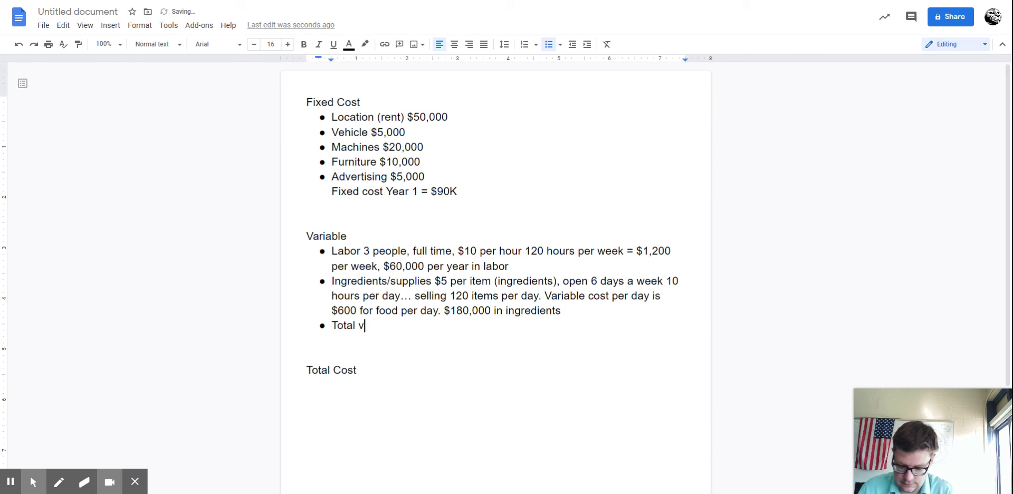
pyautogui.write('ariable cost ')
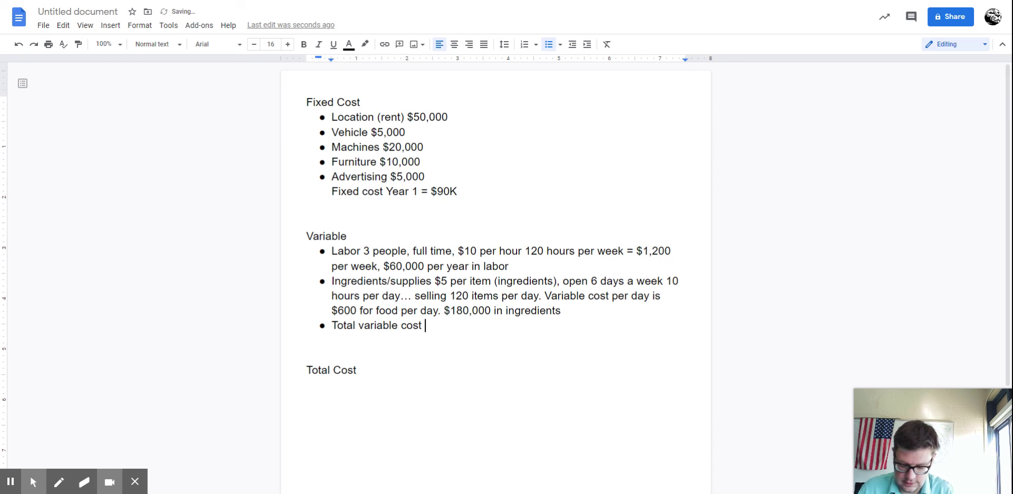
pyautogui.write('is')
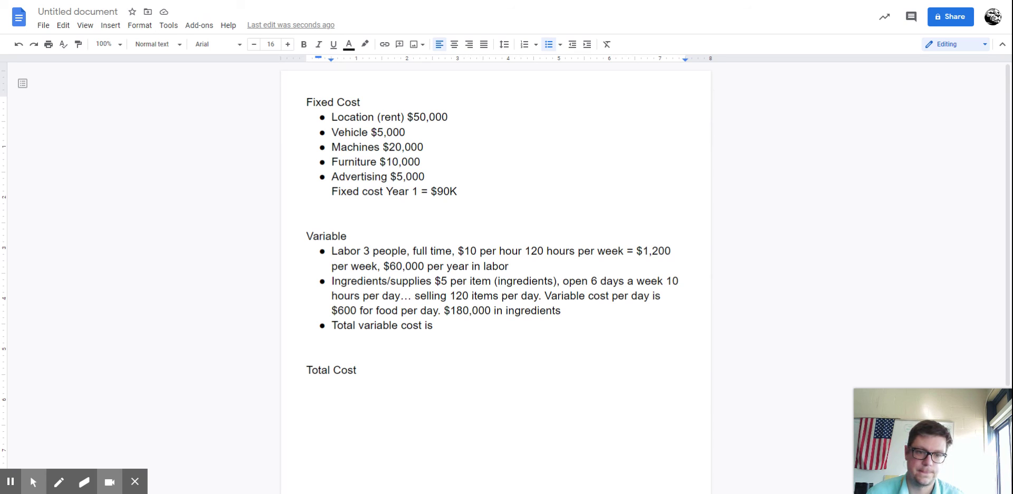
pyautogui.moveTo(436, 326); pyautogui.dragTo(445, 328)
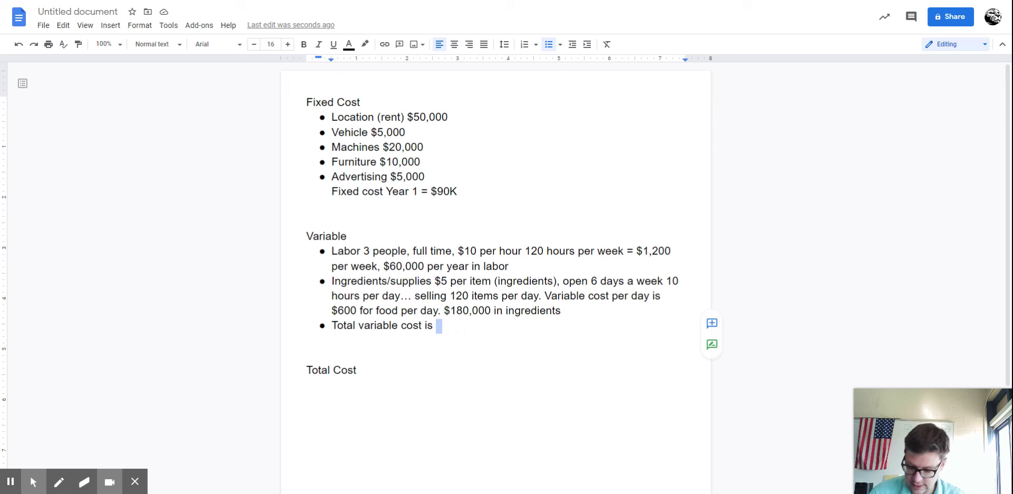
pyautogui.write('$240,000')
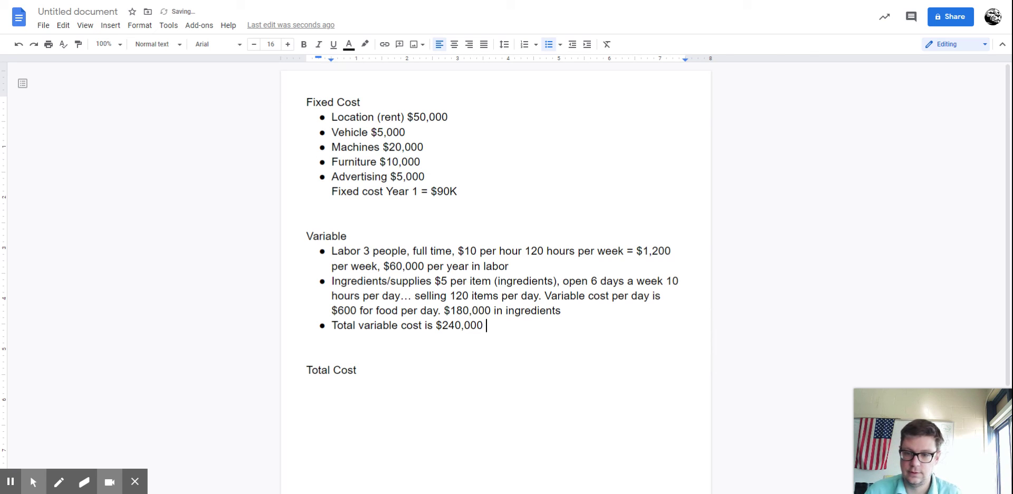
# Write "Fixed $90 + $240 = $330,000" on a new line below the Total Cost heading
pyautogui.click(378, 374)
pyautogui.press('Return')
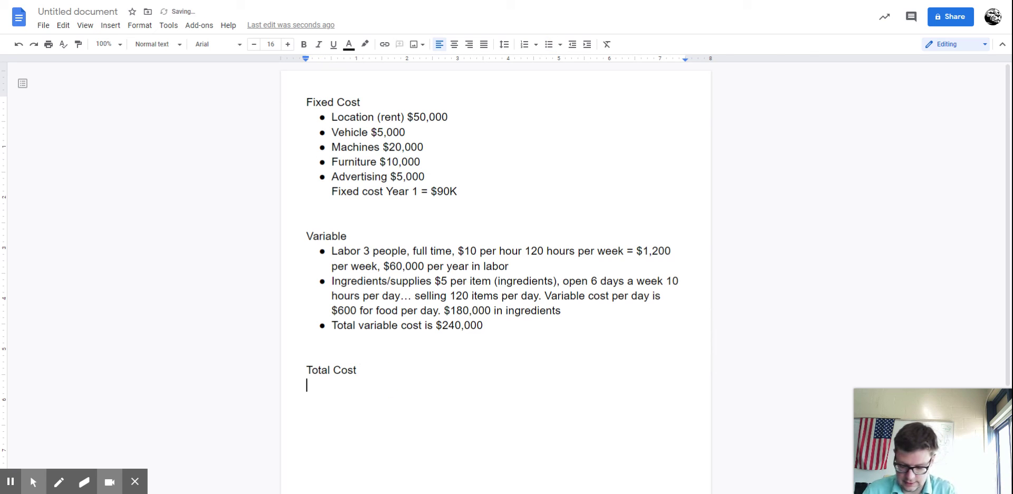
pyautogui.write('Fixed ')
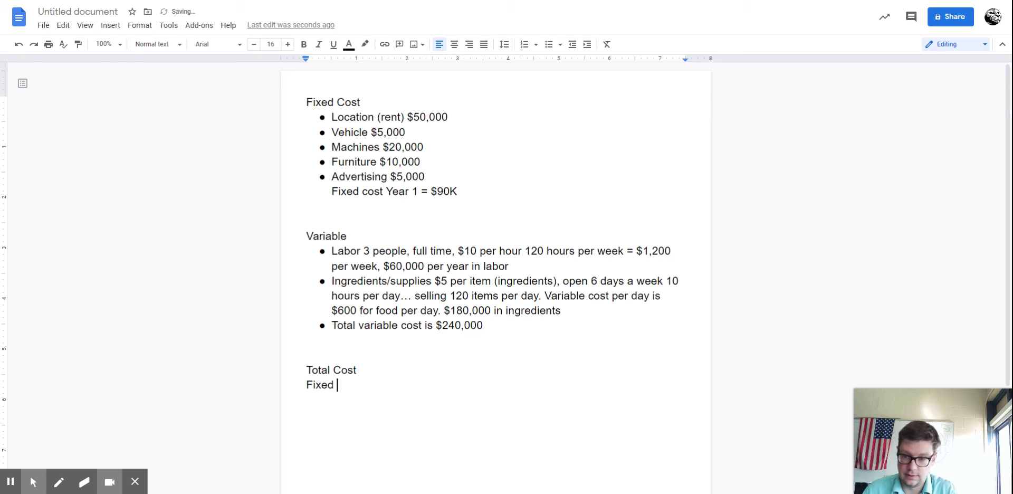
pyautogui.write('$90 +')
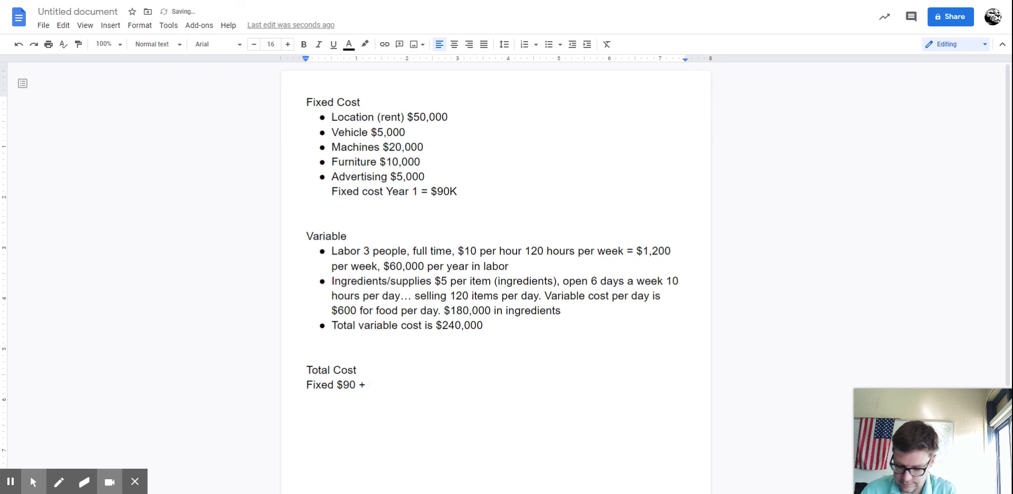
pyautogui.write(' $240 ')
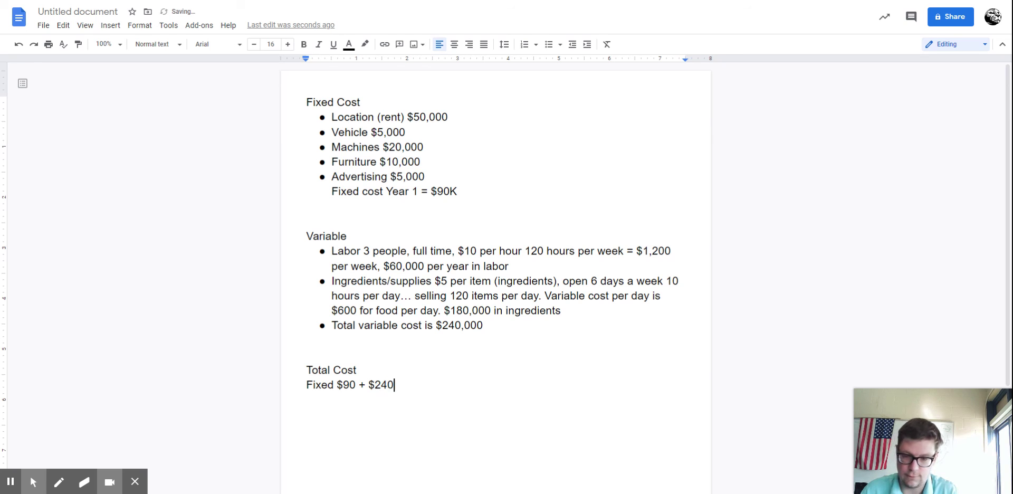
pyautogui.write('=')
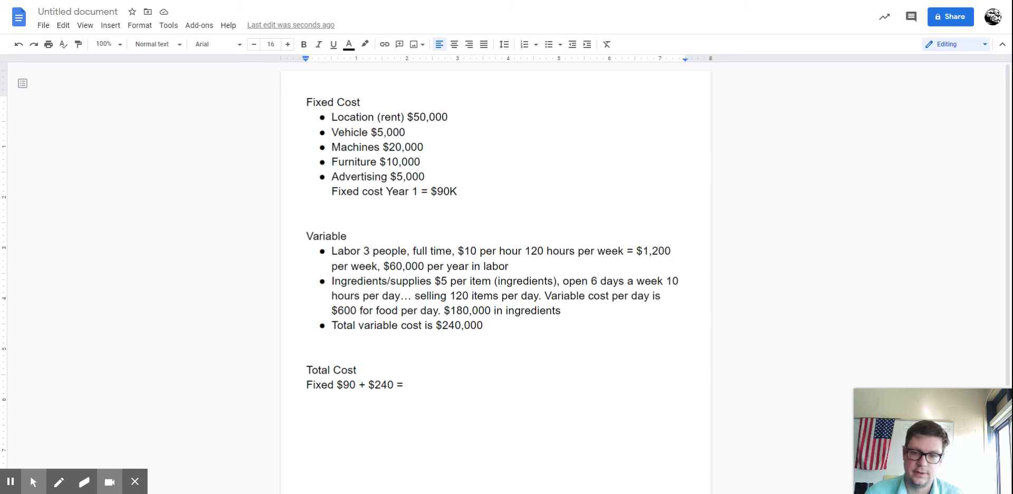
pyautogui.hotkey('shift', 'Left')
pyautogui.write('$')
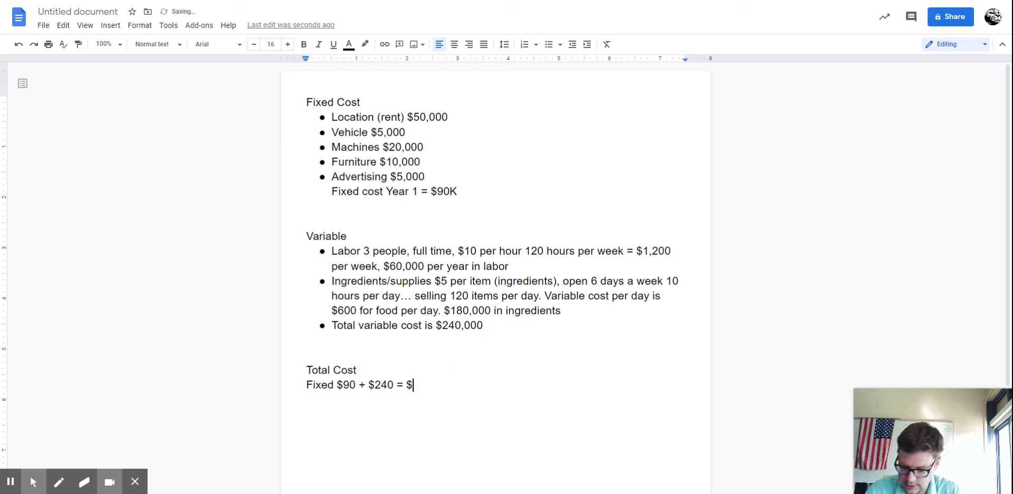
pyautogui.write('330,000')
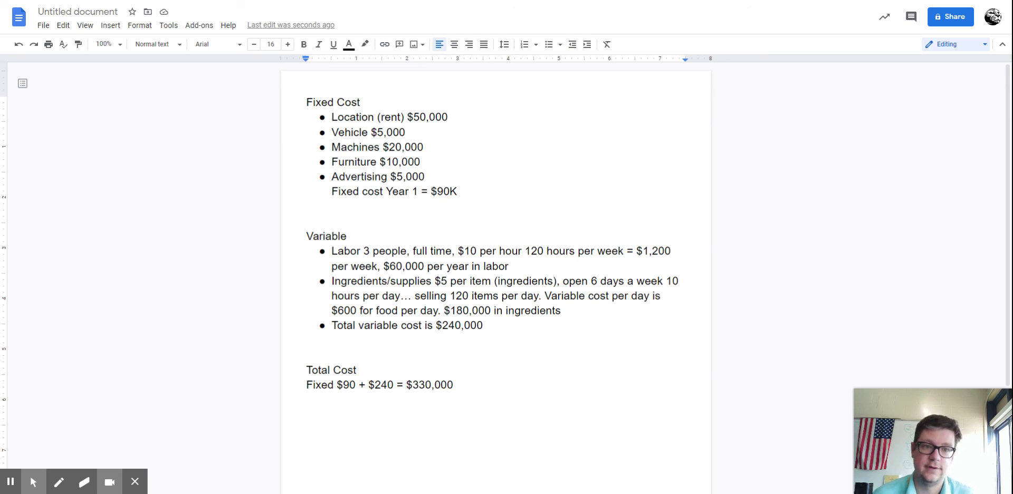
pyautogui.moveTo(12, 489)
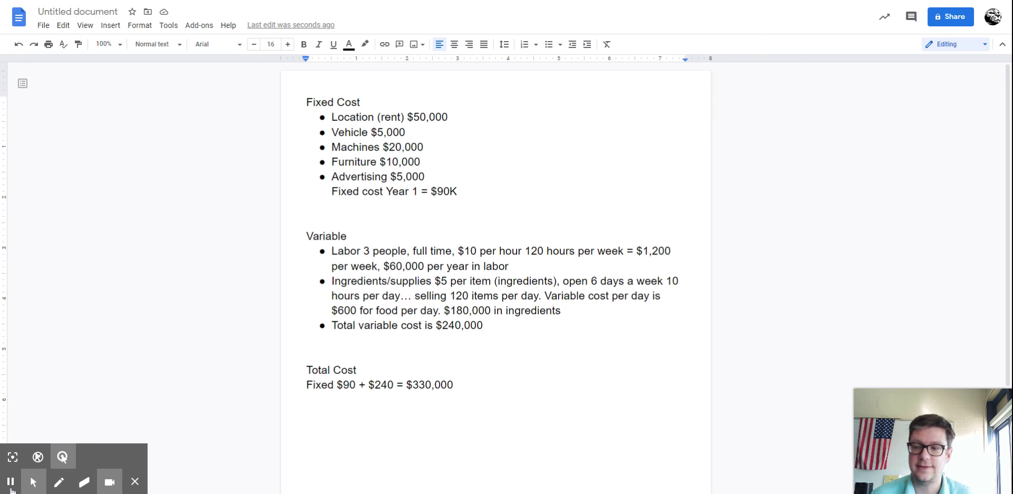